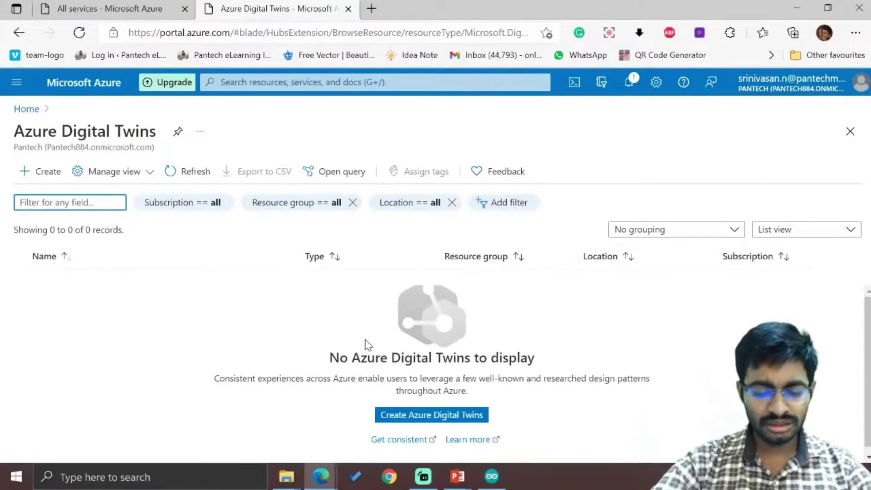
# After viewing the empty Azure Digital Twins list, launch Paint from Windows search
pyautogui.press('super')
pyautogui.write('paint')
pyautogui.press('Return')
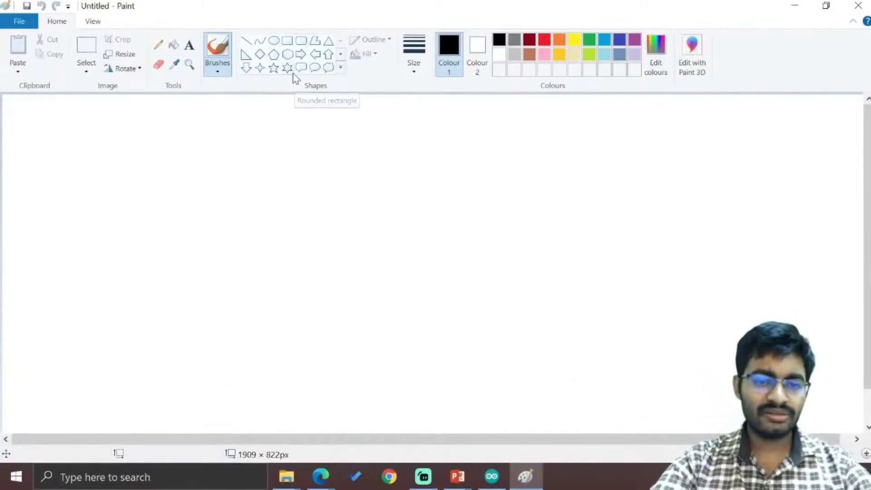
# Draw a rounded rectangle and label it 'Real Motor' on two lines
pyautogui.click(301, 41)
pyautogui.moveTo(123, 244); pyautogui.dragTo(207, 298)
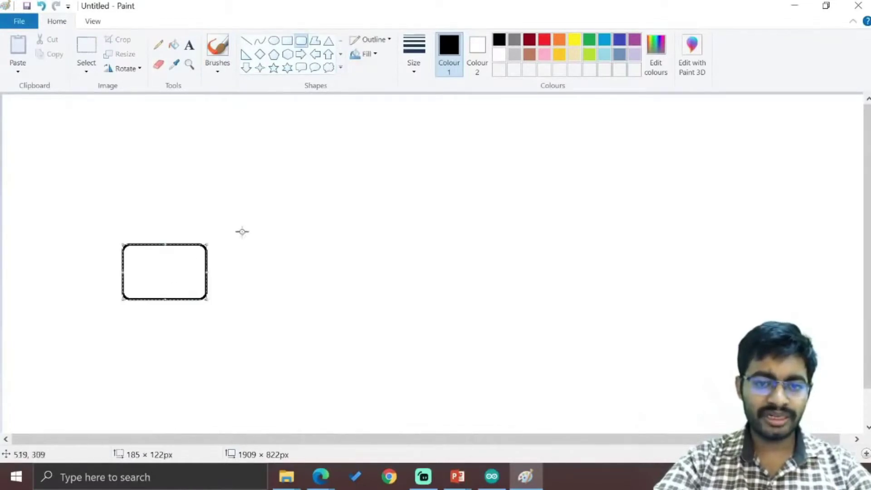
pyautogui.click(189, 45)
pyautogui.click(141, 259)
pyautogui.write('Real')
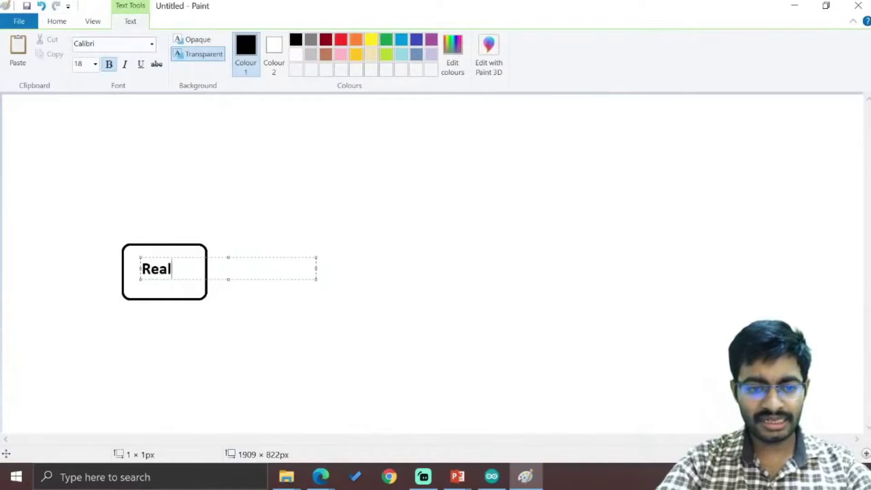
pyautogui.press('Return')
pyautogui.write('Motor')
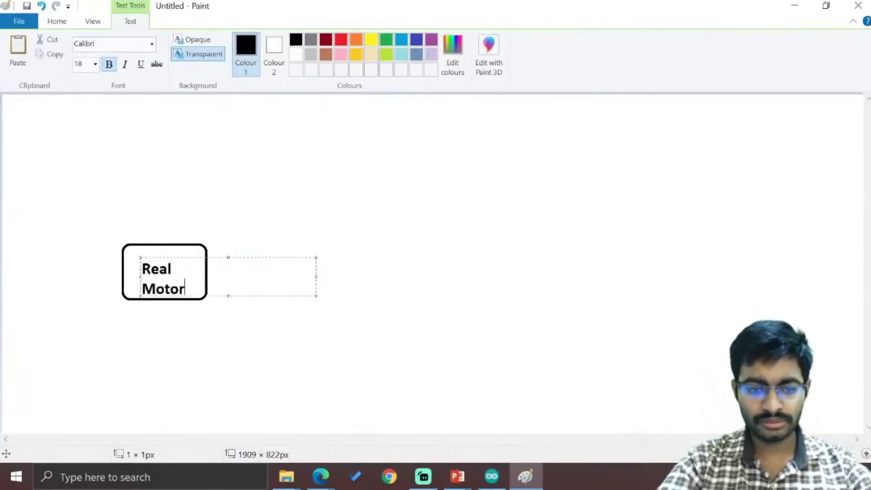
pyautogui.click(436, 292)
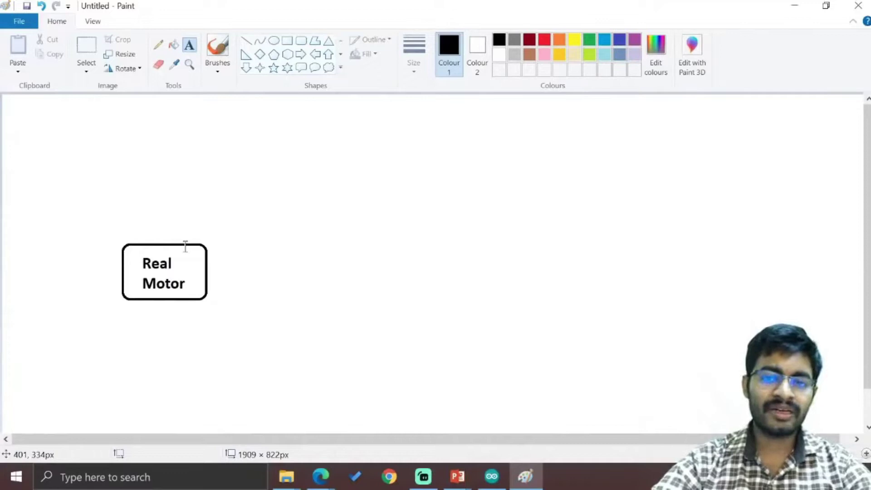
# Draw a cloud callout above the Real Motor box reading 'Customer care' on two lines
pyautogui.click(328, 68)
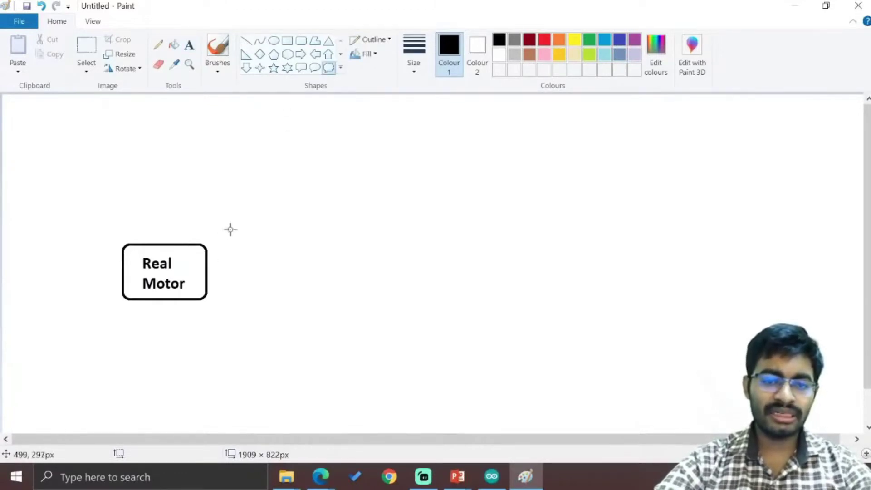
pyautogui.moveTo(210, 221); pyautogui.dragTo(349, 134)
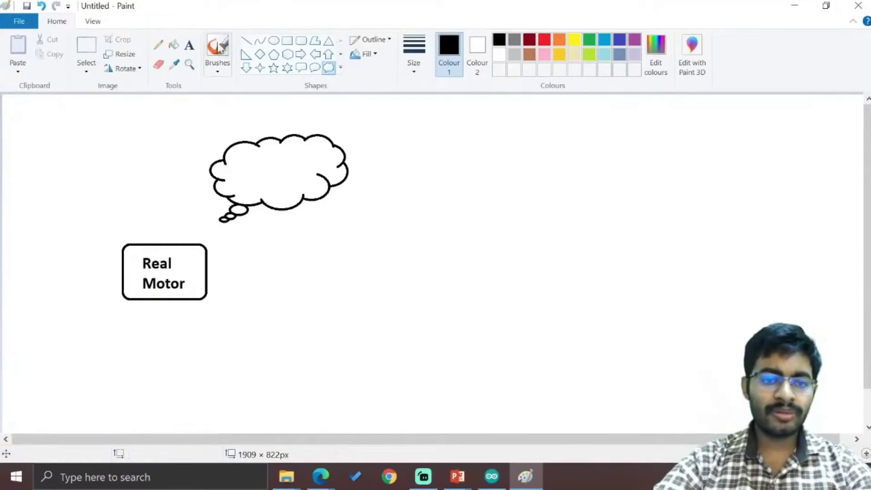
pyautogui.click(193, 51)
pyautogui.click(240, 158)
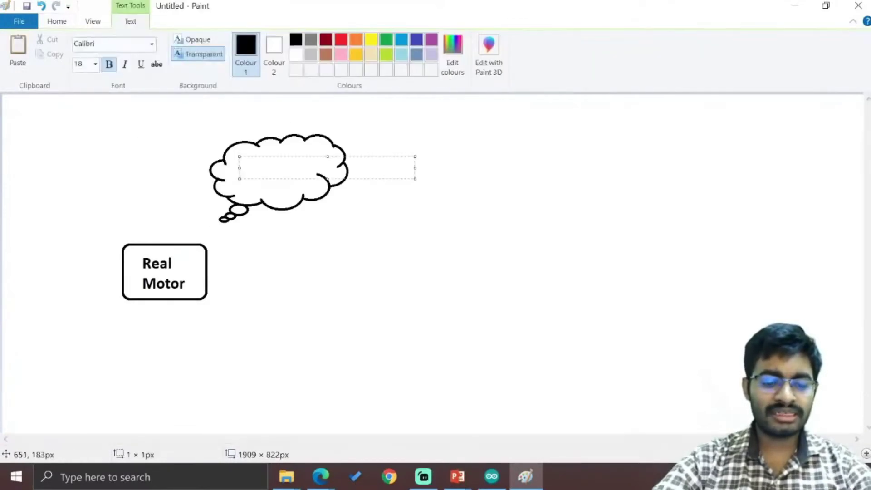
pyautogui.write('cus')
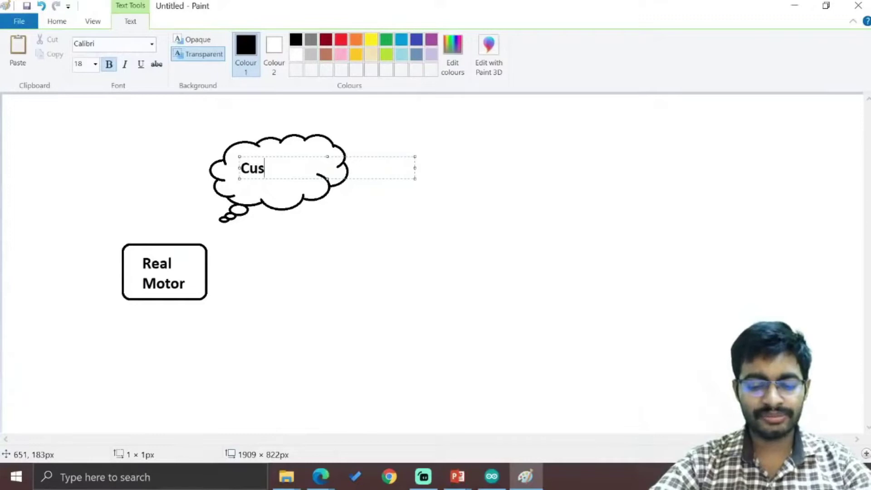
pyautogui.write('tomer')
pyautogui.press('Return')
pyautogui.write('care')
pyautogui.click(346, 259)
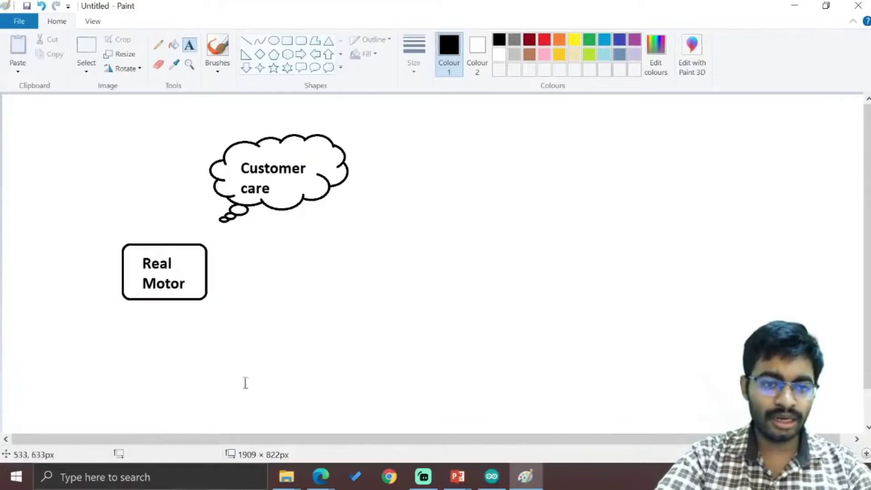
# Add a 'KLGH-39' label beneath the Real Motor box
pyautogui.click(121, 302)
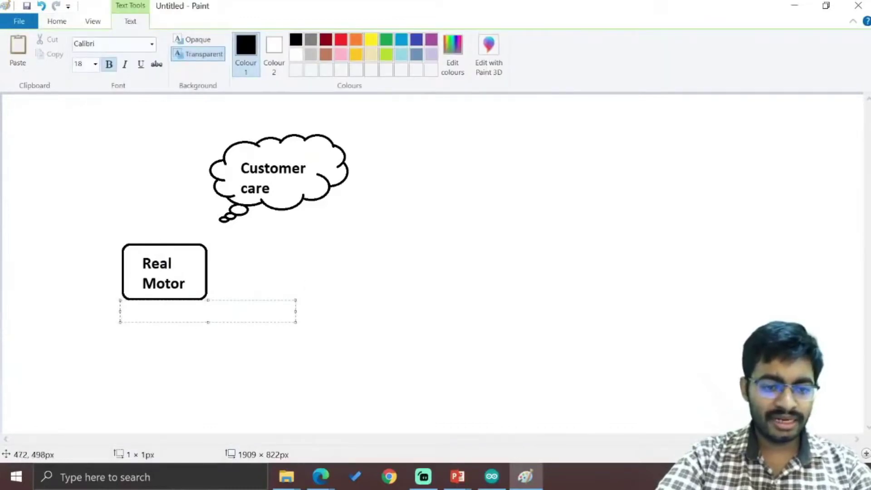
pyautogui.moveTo(253, 300); pyautogui.dragTo(250, 311)
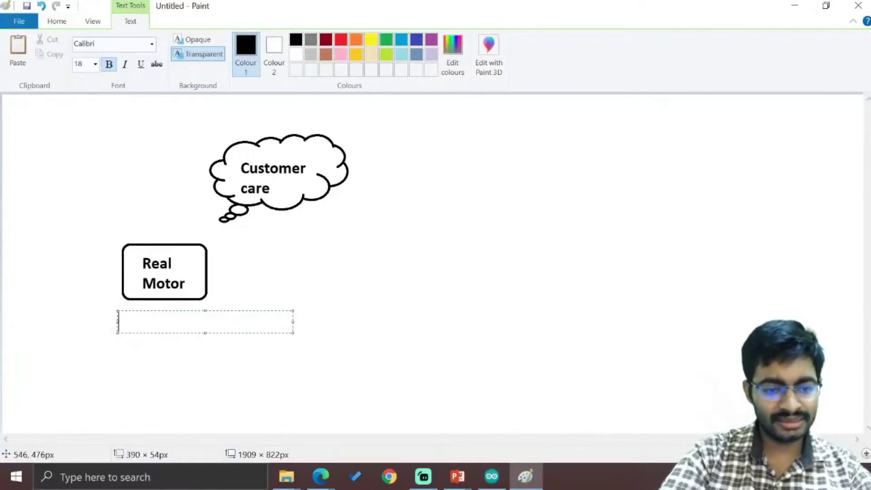
pyautogui.write('KLGH-39')
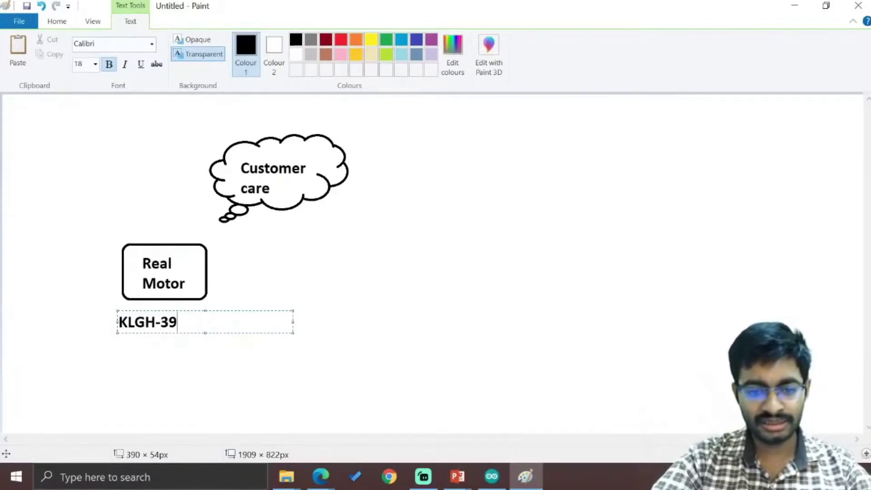
pyautogui.click(295, 323)
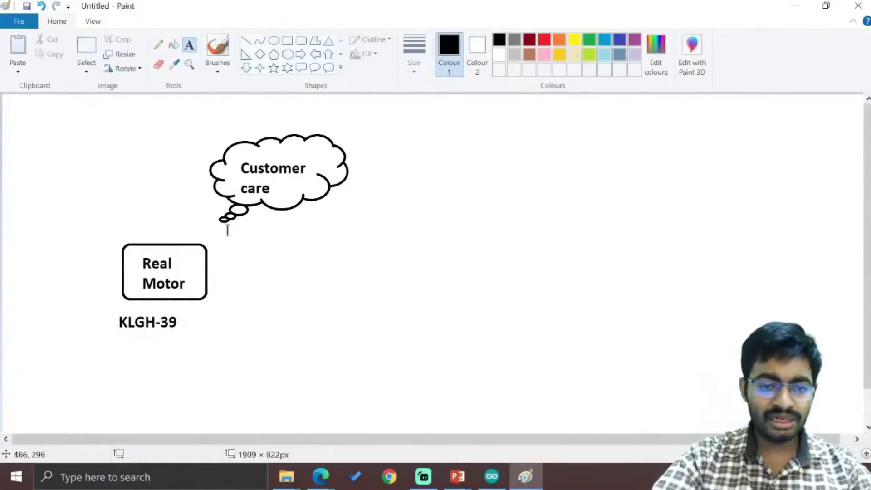
# Place a second 'KLGH-39' text label beneath the Customer care cloud
pyautogui.click(281, 186)
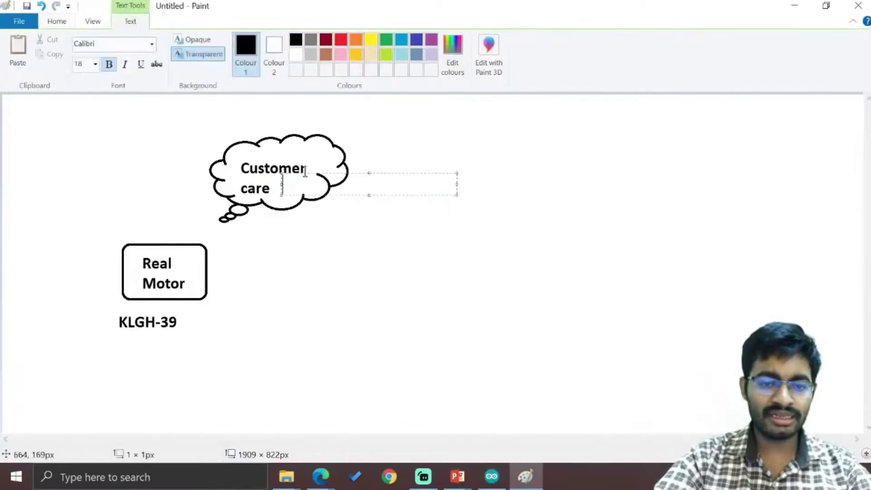
pyautogui.moveTo(305, 173)
pyautogui.mouseDown()
pyautogui.moveTo(304, 193)
pyautogui.moveTo(281, 218)
pyautogui.mouseUp()
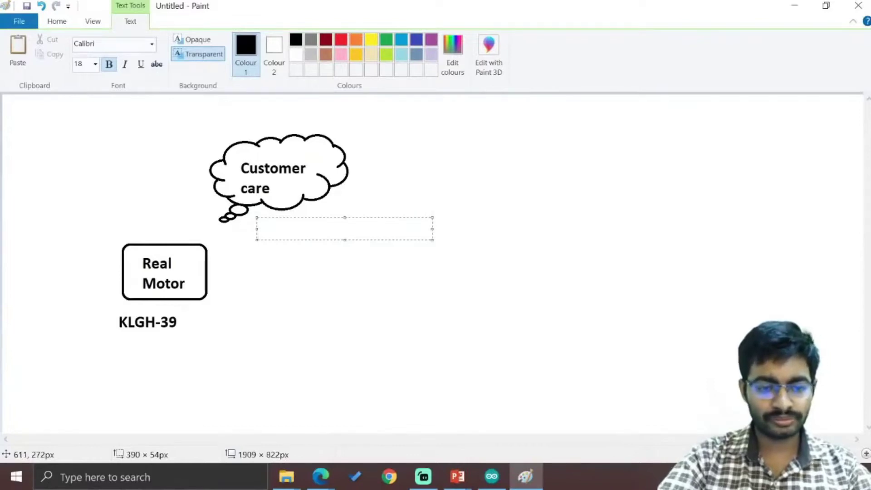
pyautogui.write('LLGH-39')
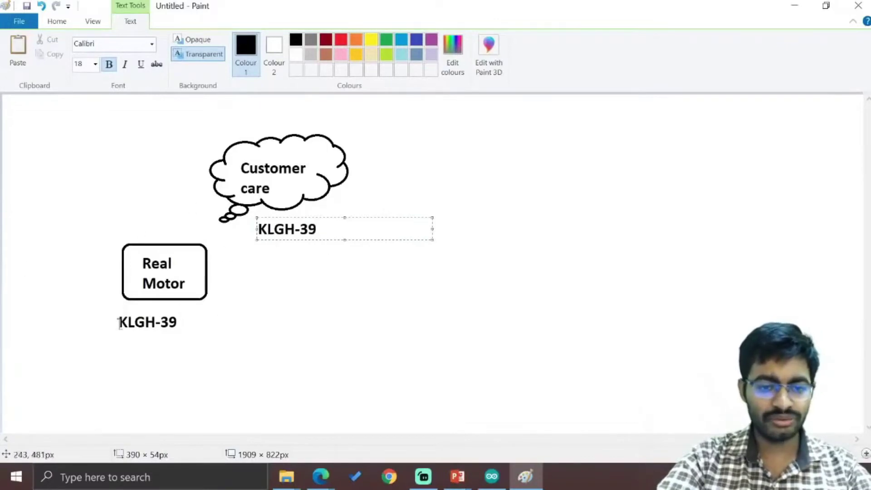
pyautogui.click(276, 292)
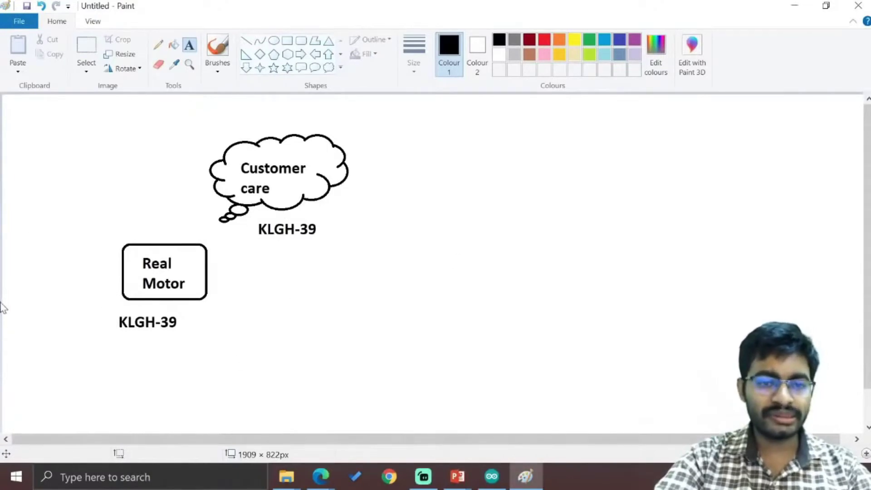
pyautogui.click(302, 40)
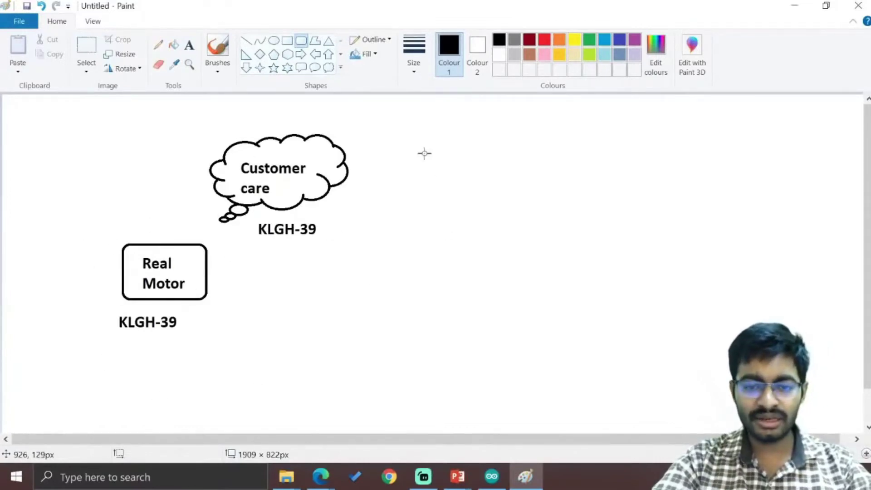
# Draw a rounded box right of the cloud, labelled 'Twin Model' on two lines
pyautogui.moveTo(419, 153); pyautogui.dragTo(526, 210)
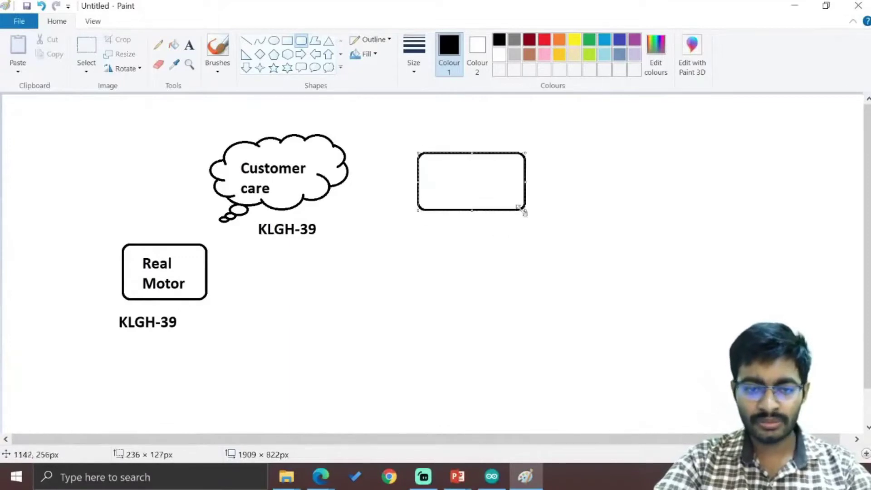
pyautogui.click(189, 45)
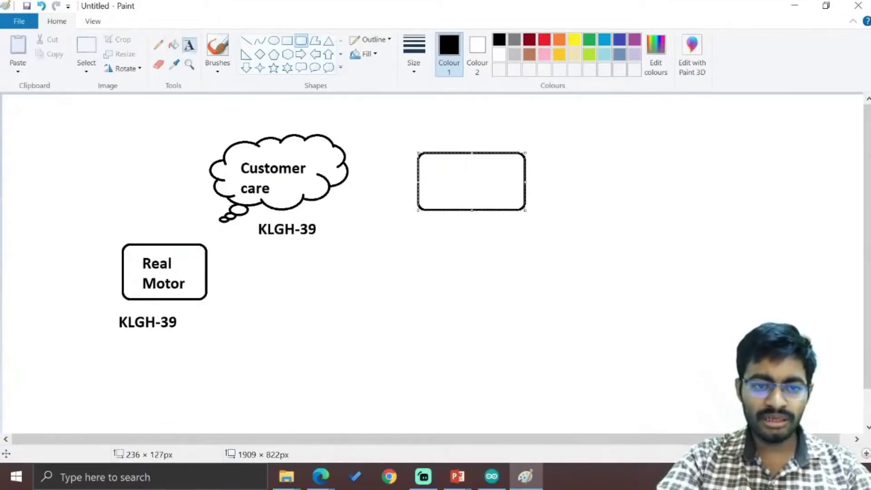
pyautogui.click(423, 165)
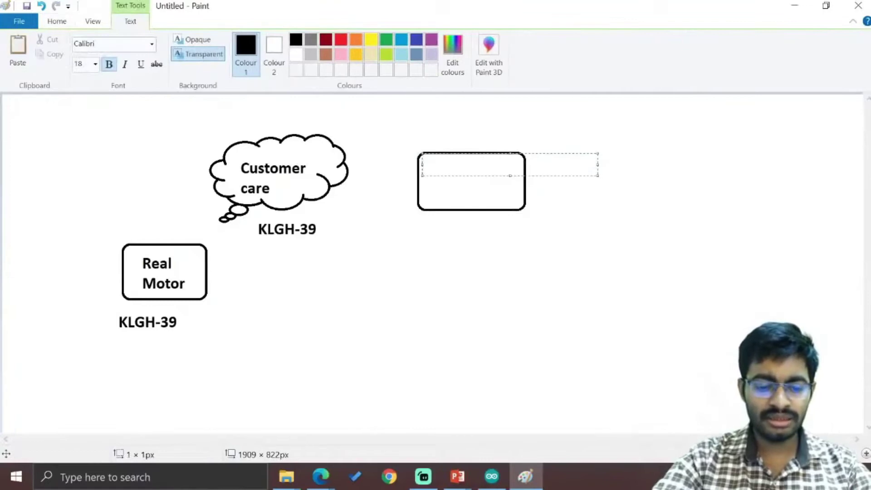
pyautogui.write('Twin')
pyautogui.press('Return')
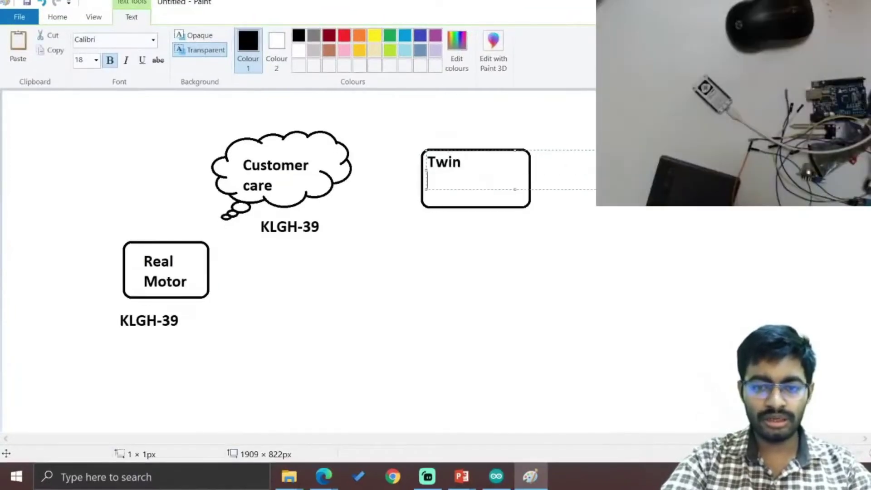
pyautogui.write('Model')
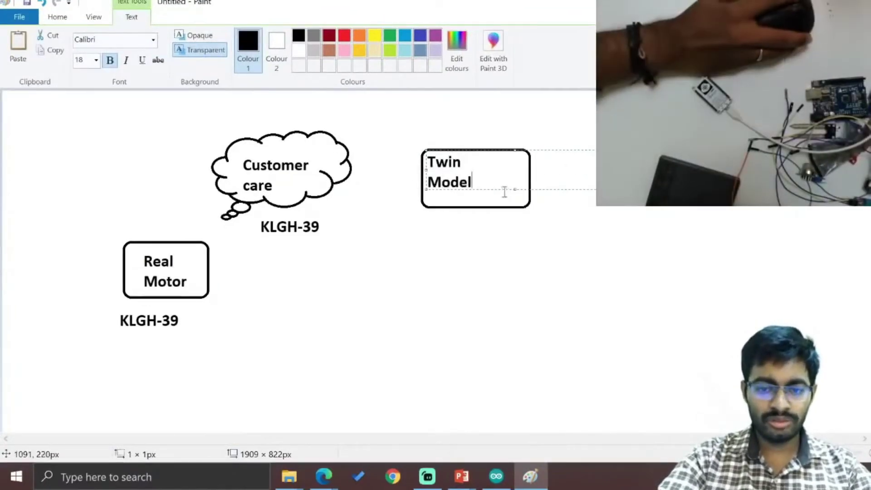
pyautogui.moveTo(502, 188); pyautogui.dragTo(515, 193)
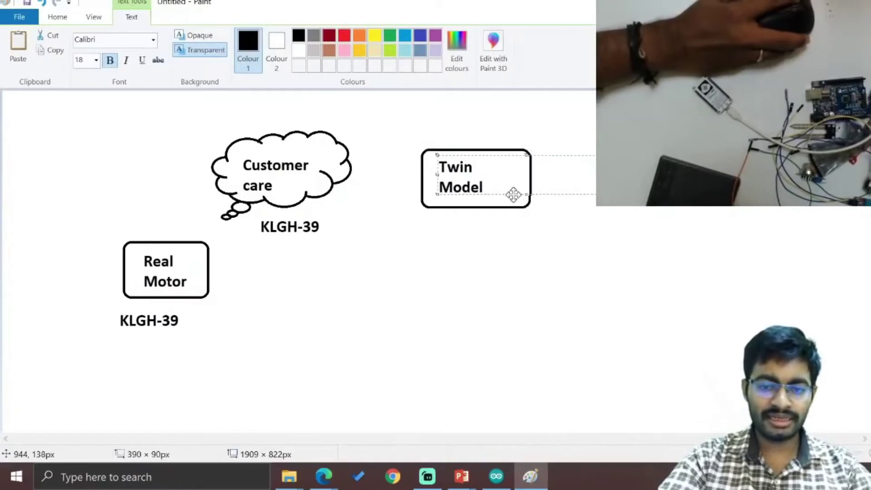
pyautogui.click(345, 375)
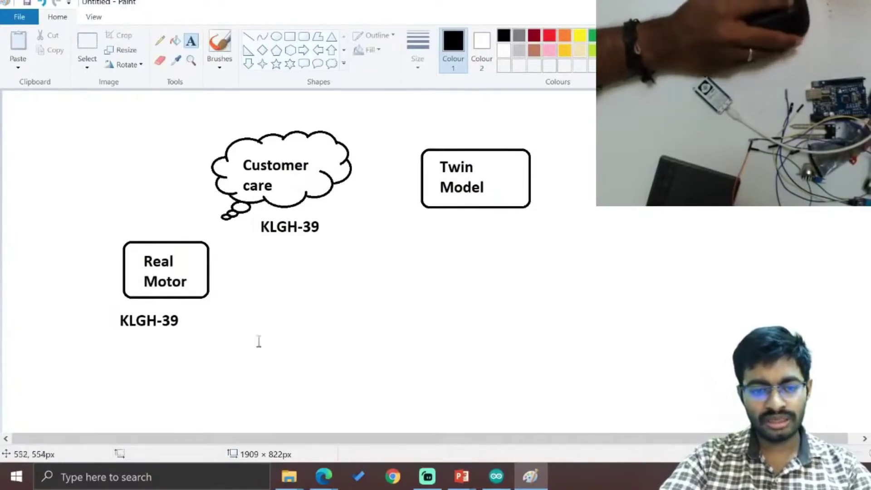
# Add a 'KLGH-39' label below the Twin Model box
pyautogui.click(412, 228)
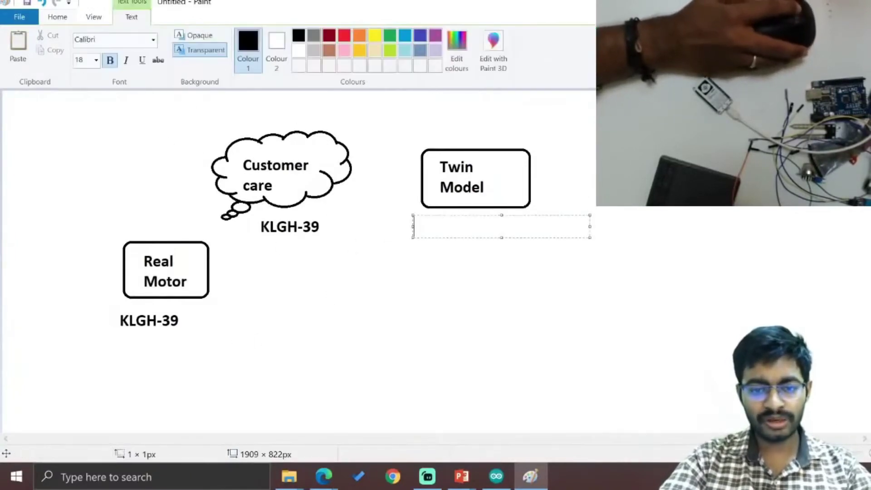
pyautogui.write('KL')
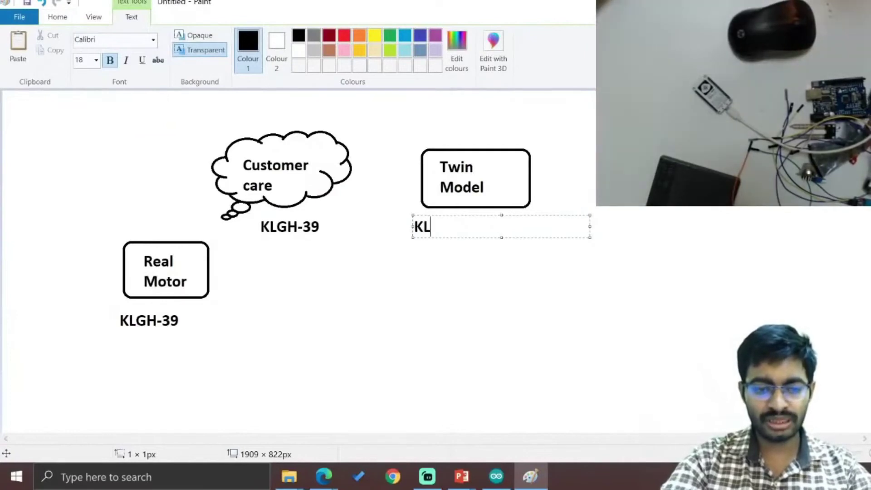
pyautogui.write('GH-39')
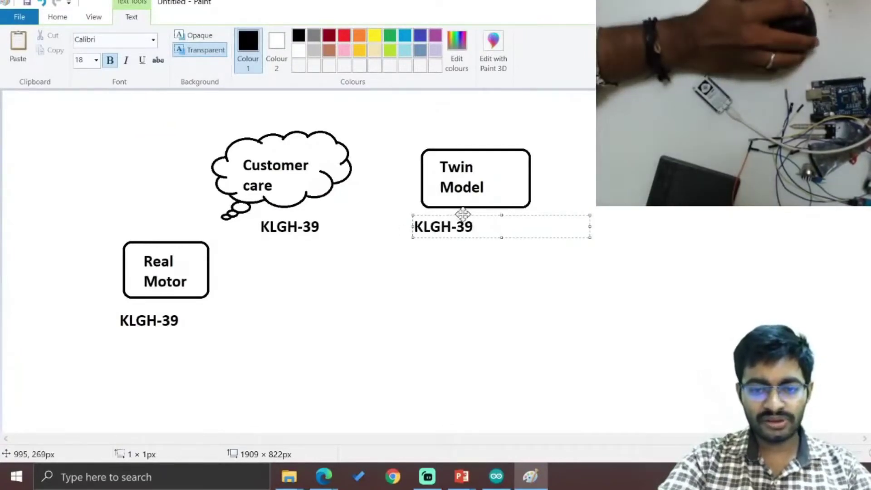
pyautogui.moveTo(459, 214); pyautogui.dragTo(470, 217)
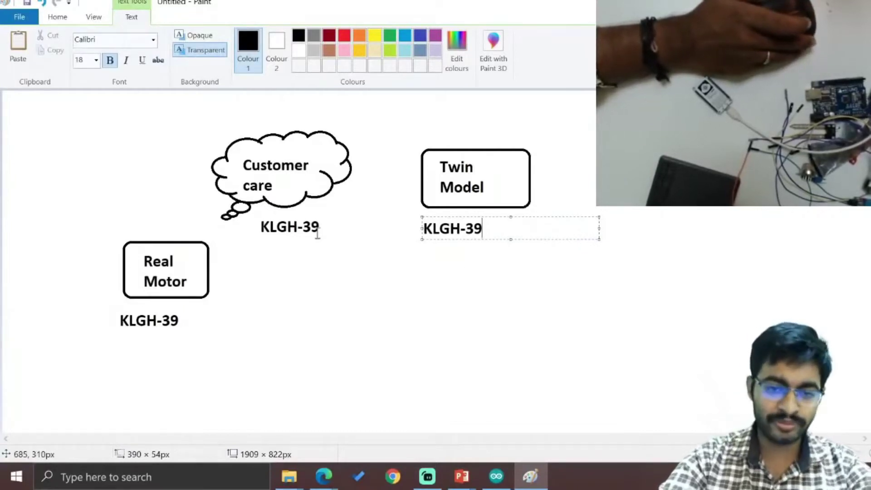
pyautogui.click(371, 311)
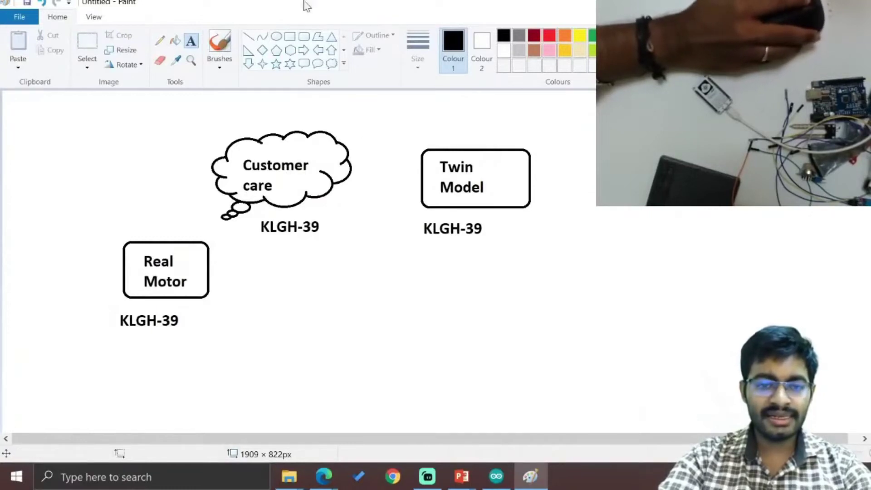
# Enclose the diagram in a large rectangle, with a right arrow pointing to a 'Digital twin' label
pyautogui.click(290, 39)
pyautogui.moveTo(40, 120)
pyautogui.mouseDown()
pyautogui.moveTo(650, 377)
pyautogui.moveTo(611, 375)
pyautogui.mouseUp()
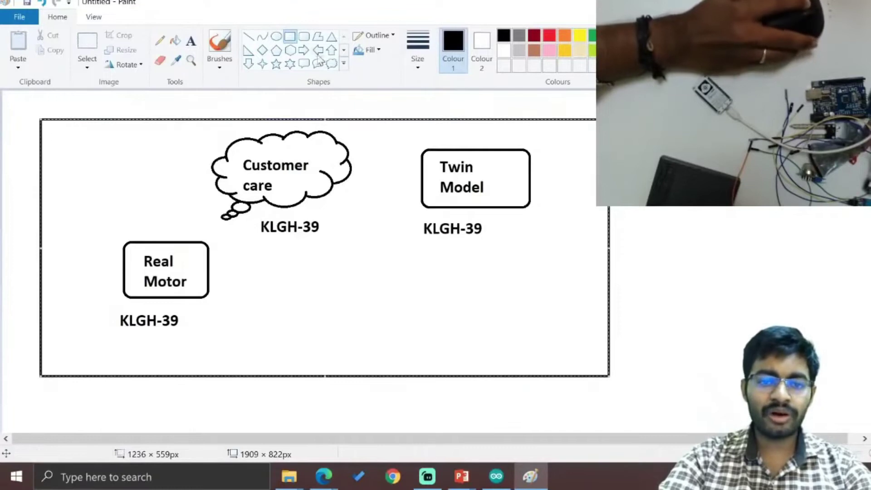
pyautogui.click(305, 49)
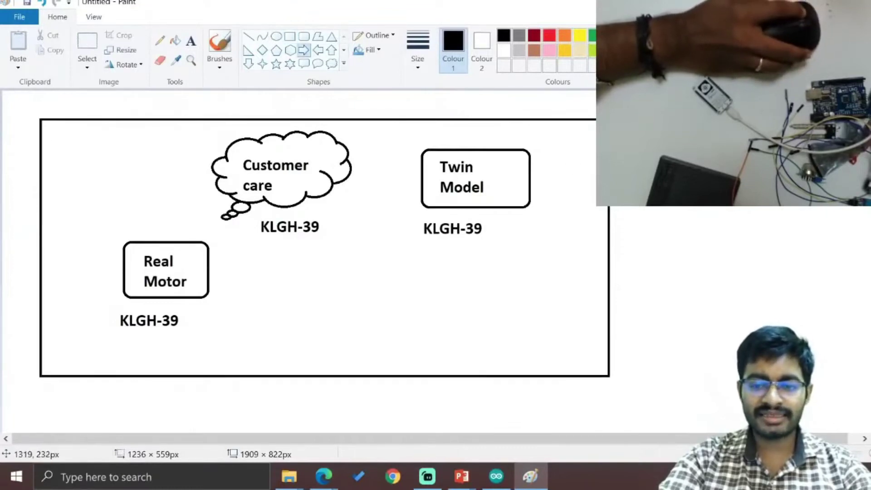
pyautogui.moveTo(610, 199); pyautogui.dragTo(670, 236)
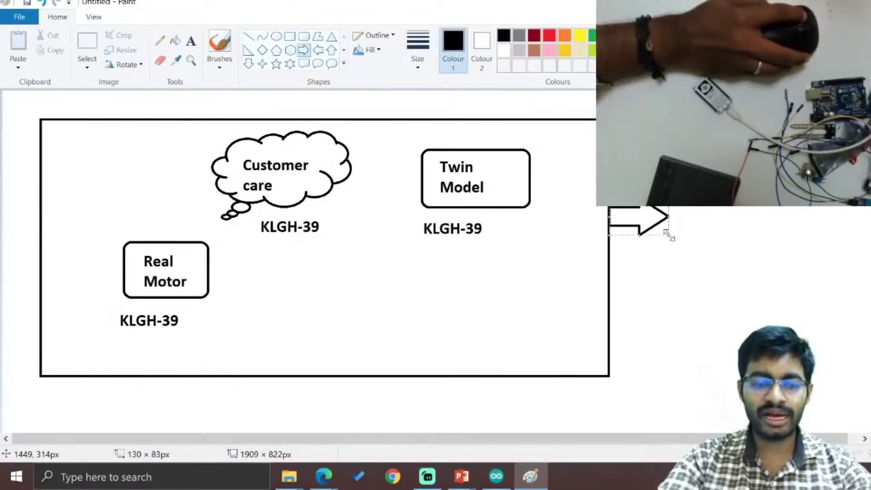
pyautogui.click(191, 41)
pyautogui.click(691, 209)
pyautogui.write('Digita')
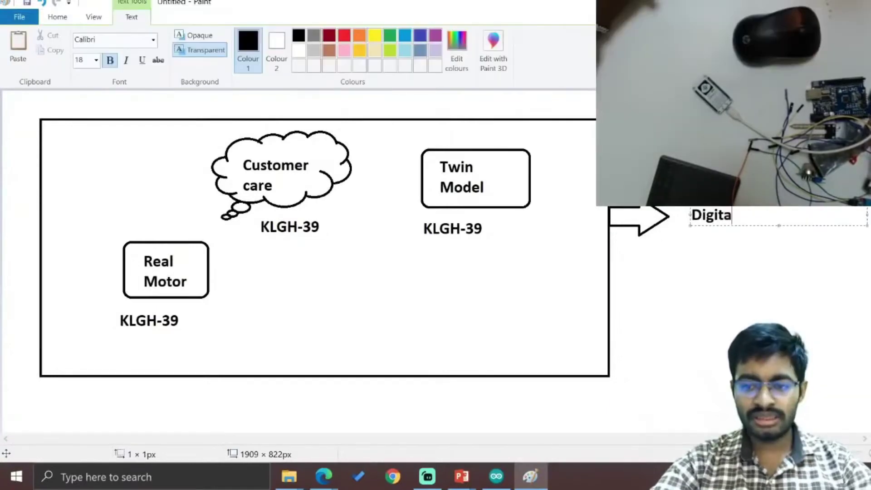
pyautogui.write('l t')
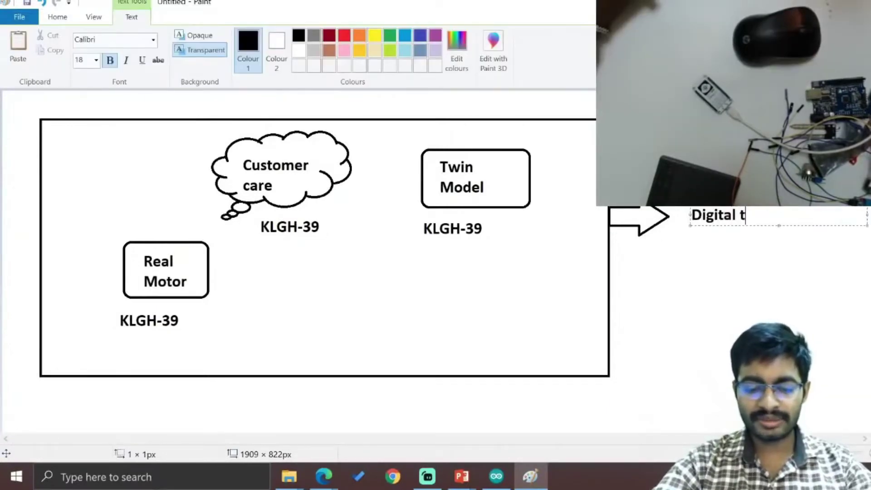
pyautogui.write('win')
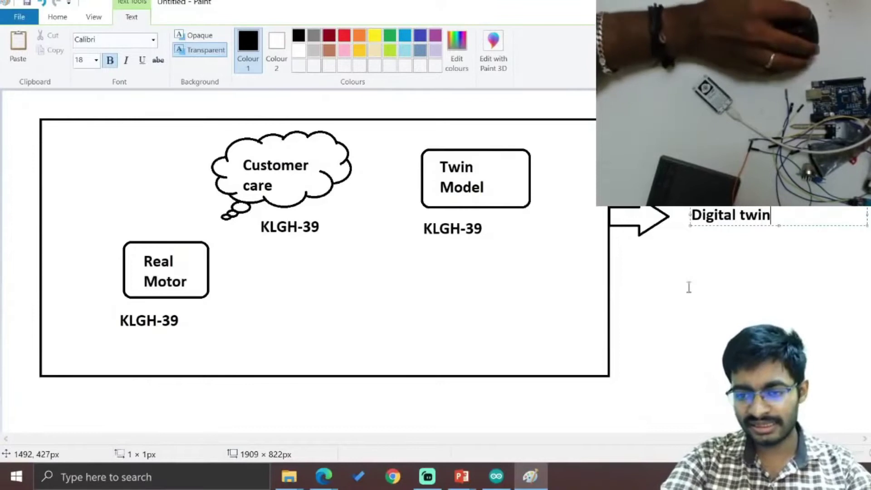
pyautogui.click(689, 287)
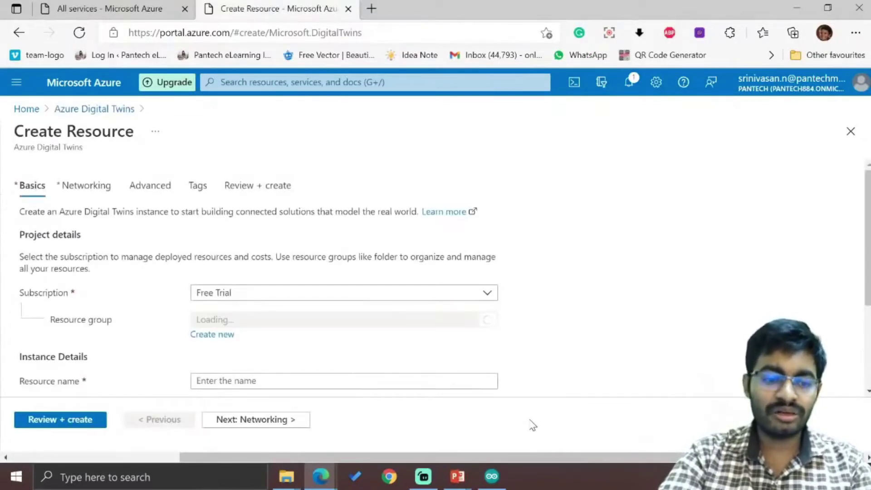
pyautogui.scroll(-1, 518, 388)
pyautogui.scroll(-2, 507, 381)
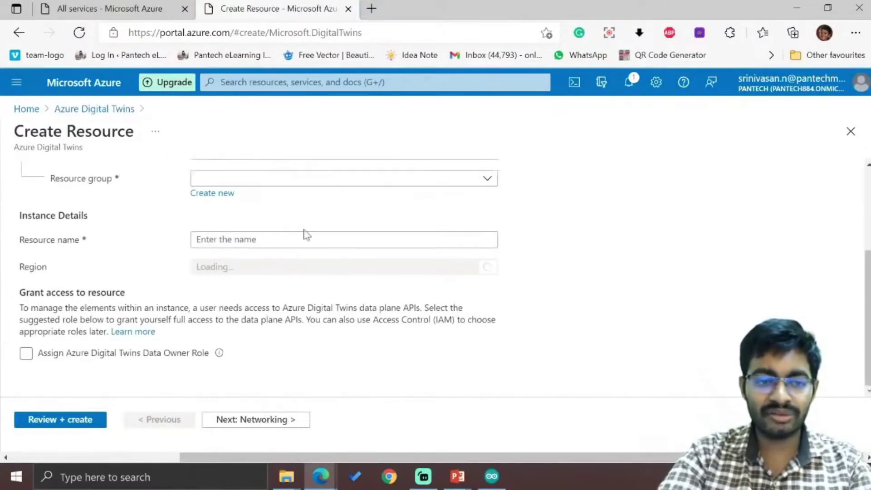
pyautogui.scroll(3, 301, 326)
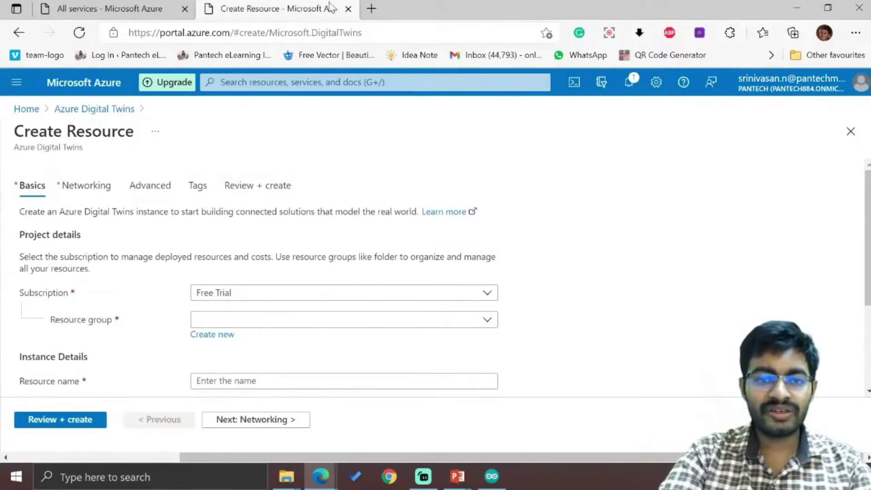
# Close the Digital Twins creation form and filter All services to Internet of things
pyautogui.click(348, 8)
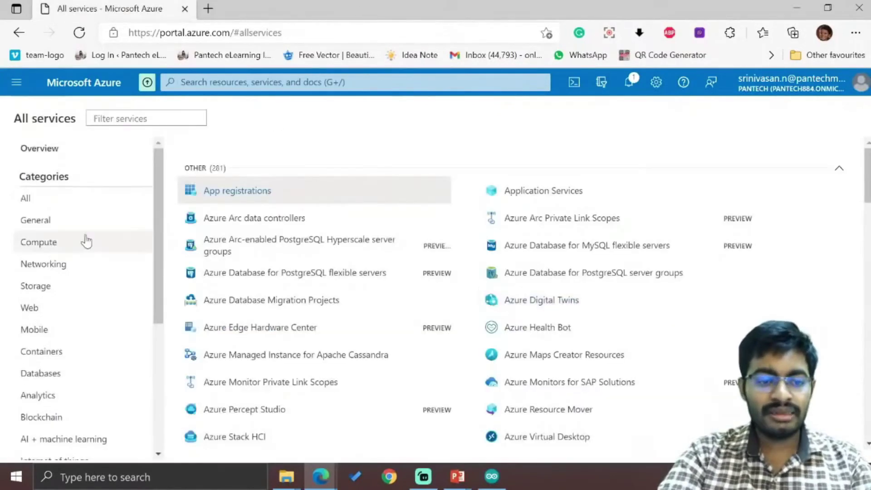
pyautogui.scroll(-3, 89, 243)
pyautogui.scroll(-1, 89, 244)
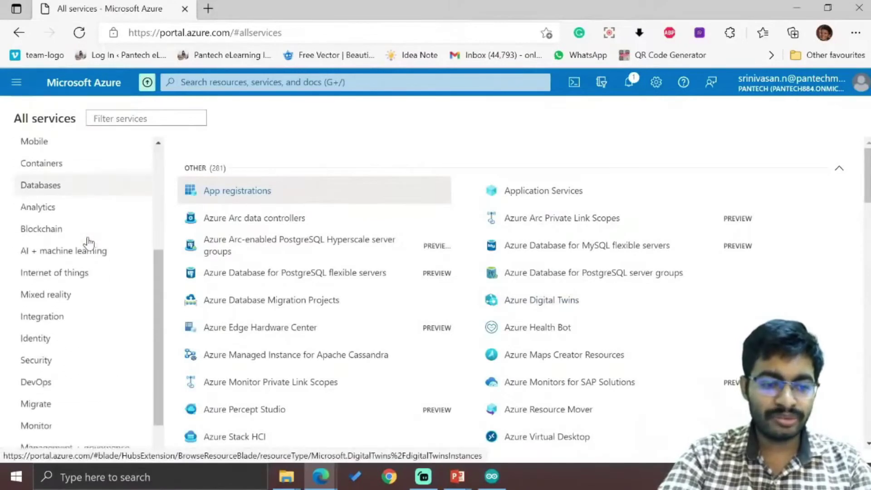
pyautogui.scroll(-1, 89, 243)
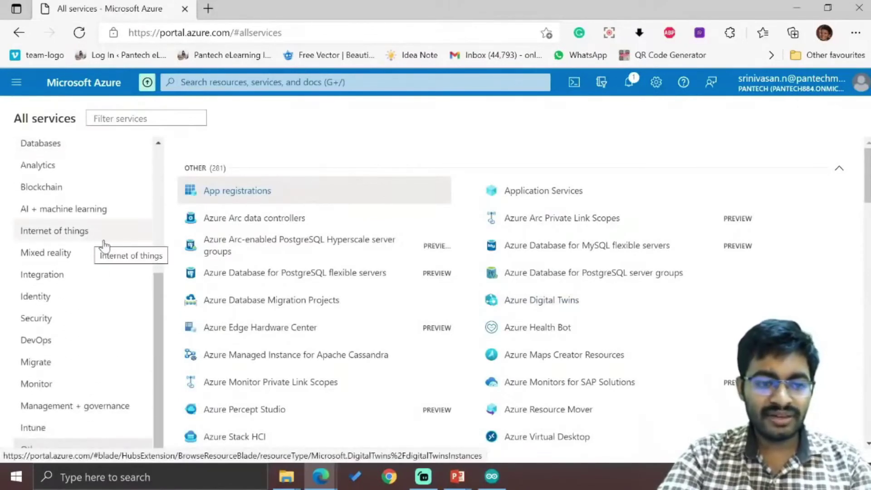
pyautogui.scroll(1, 50, 201)
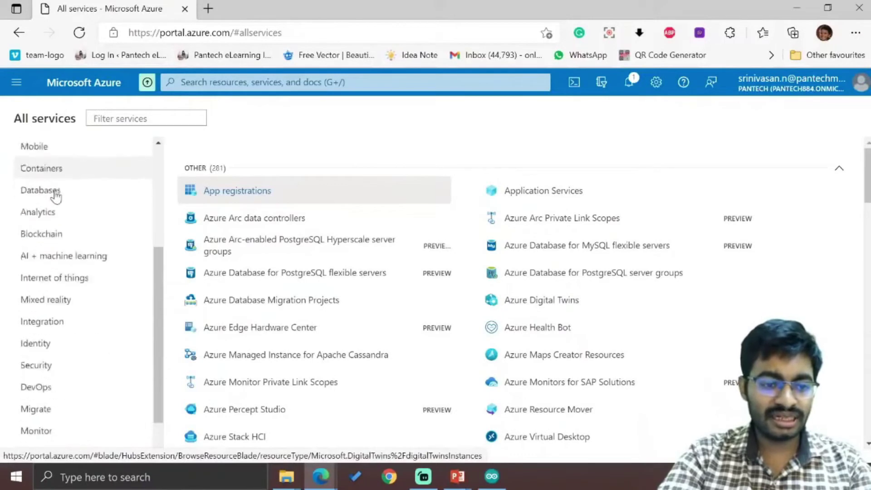
pyautogui.scroll(-1, 56, 196)
pyautogui.click(81, 240)
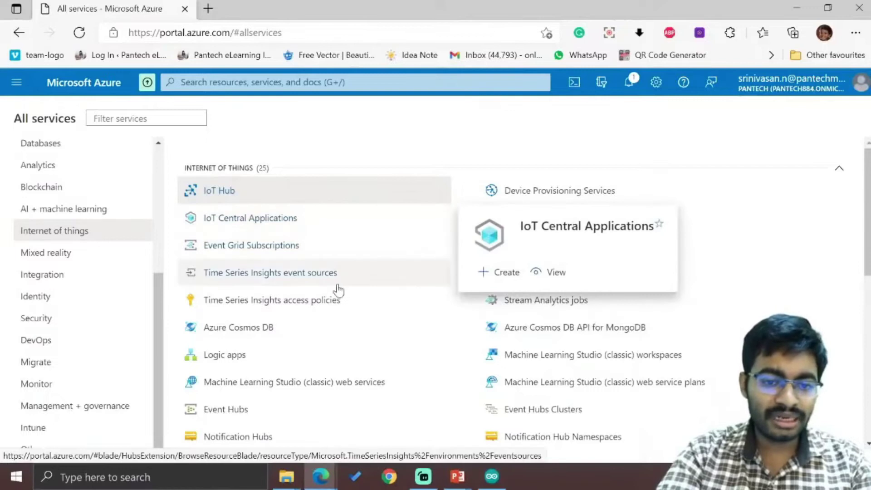
pyautogui.moveTo(272, 253)
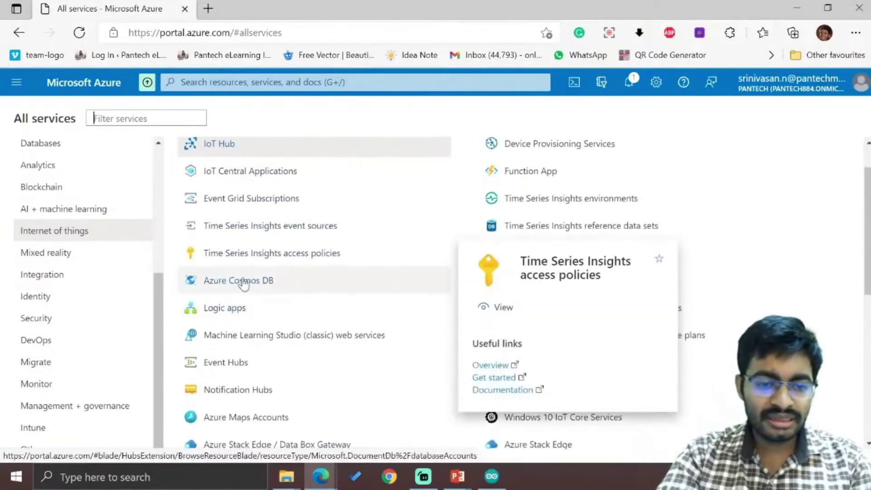
pyautogui.scroll(-2, 272, 276)
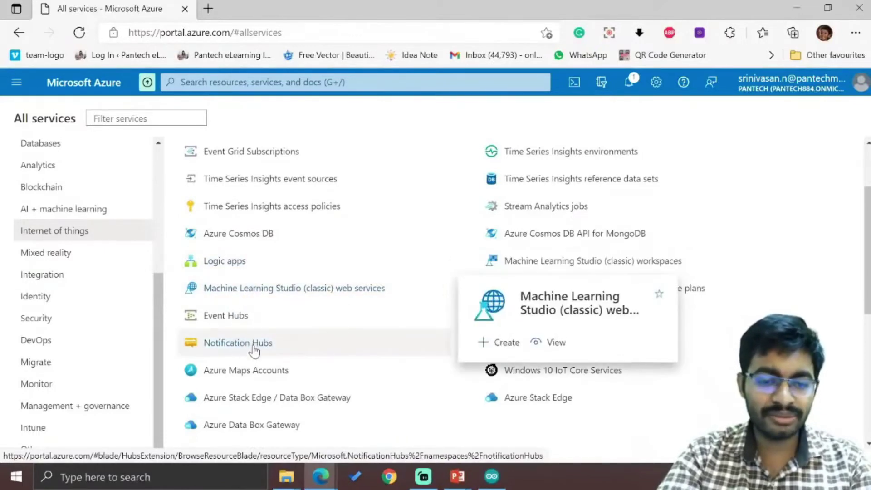
pyautogui.scroll(-1, 252, 350)
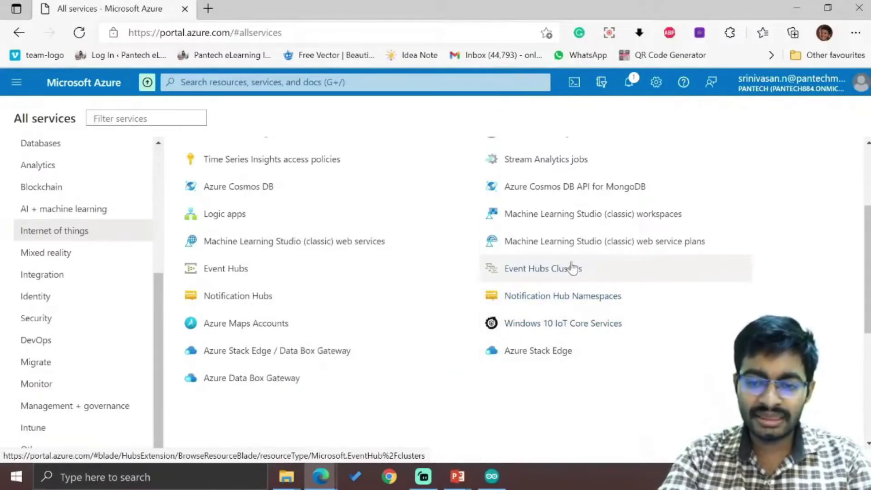
pyautogui.moveTo(593, 260)
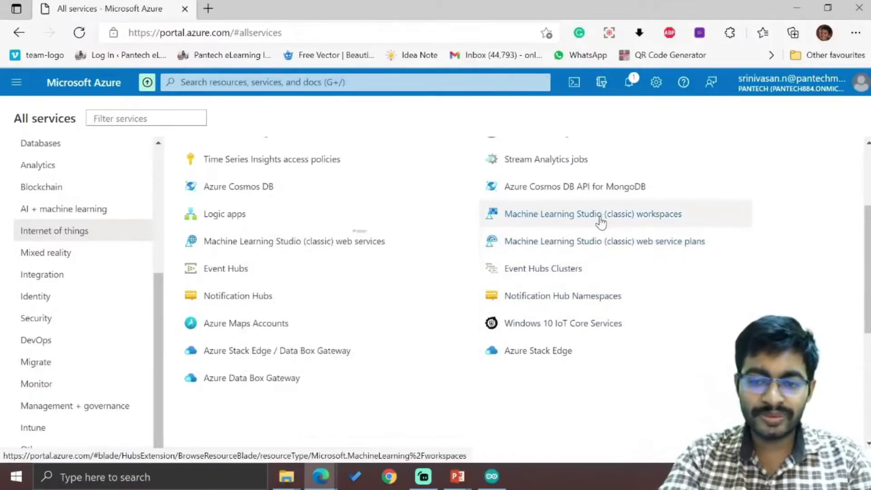
pyautogui.scroll(1, 621, 209)
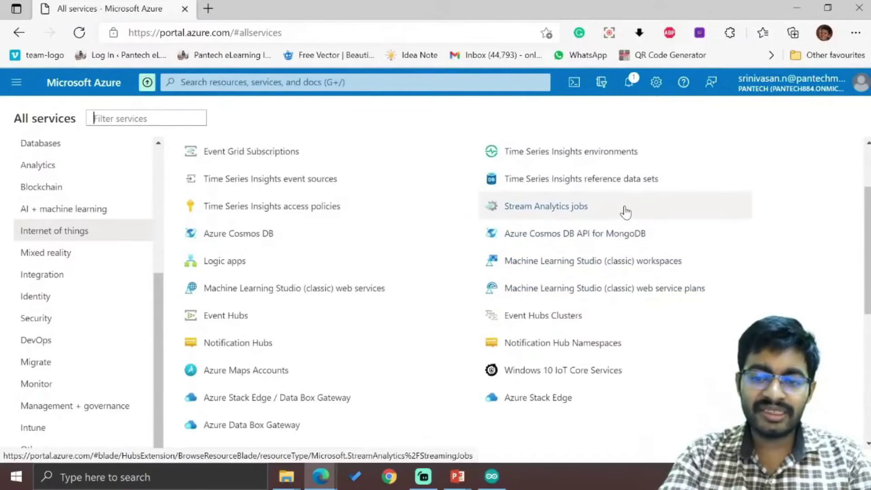
pyautogui.scroll(1, 579, 232)
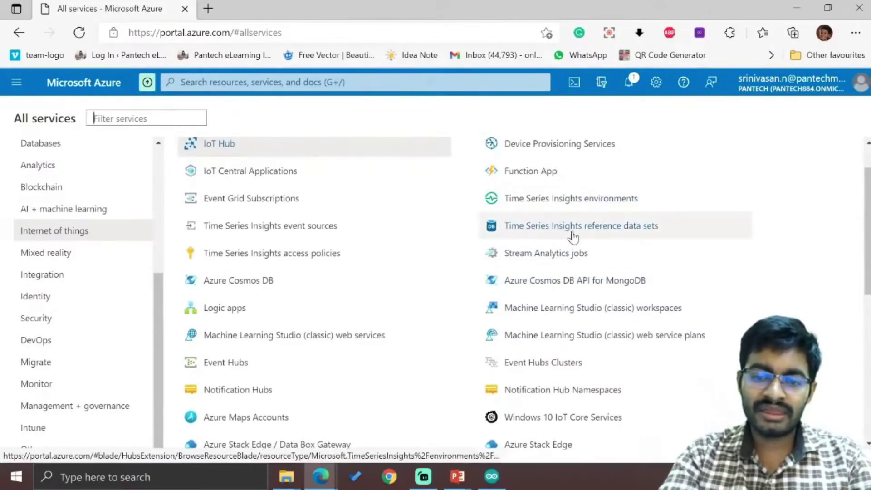
pyautogui.moveTo(571, 151)
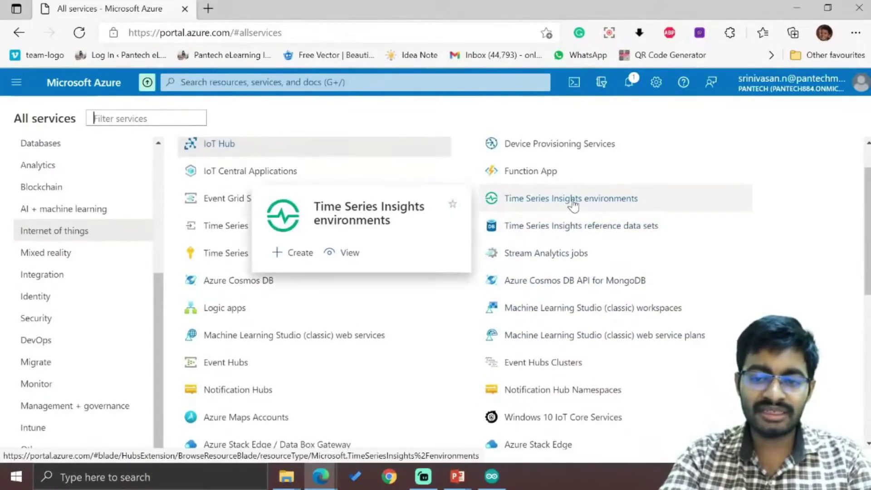
pyautogui.scroll(1, 574, 204)
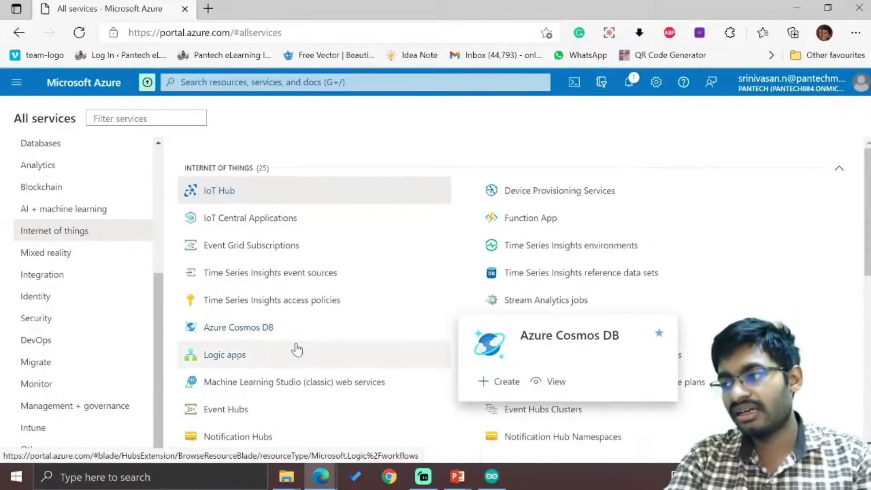
pyautogui.moveTo(224, 307)
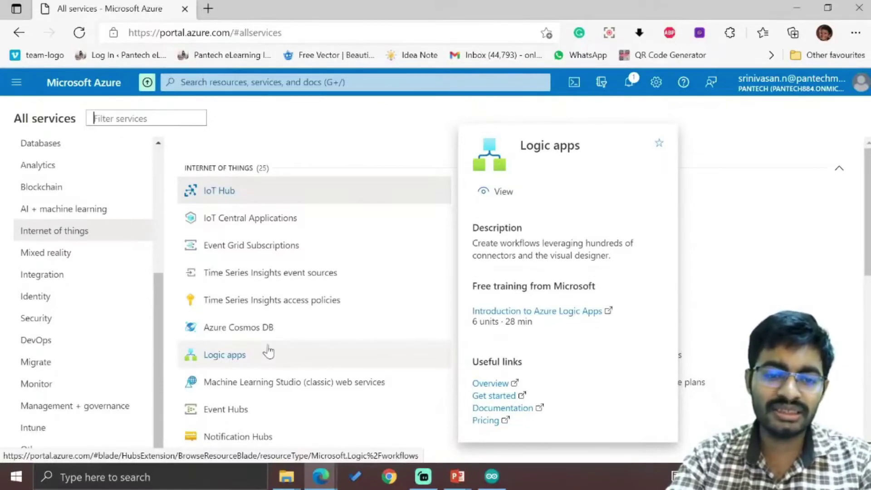
# Open IoT Hub from the Internet of Things services list
pyautogui.click(245, 191)
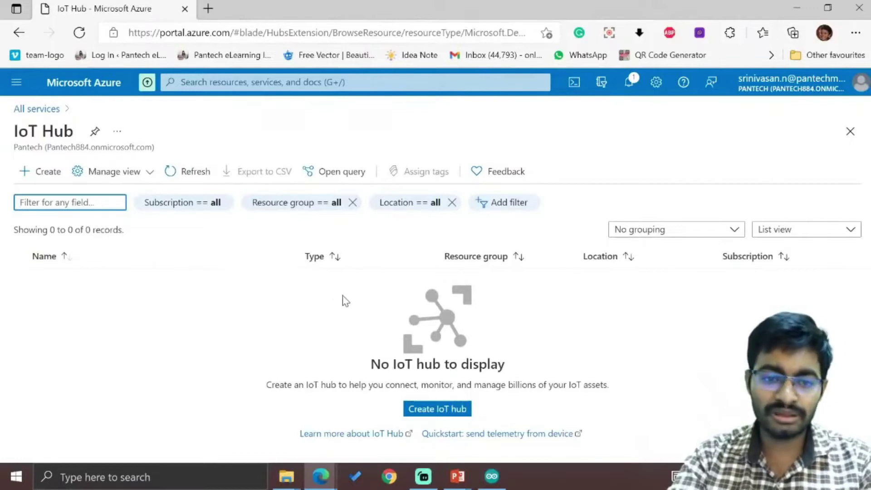
# Create an IoT hub under Free Trial with new resource group 'mast-iot'
pyautogui.click(458, 412)
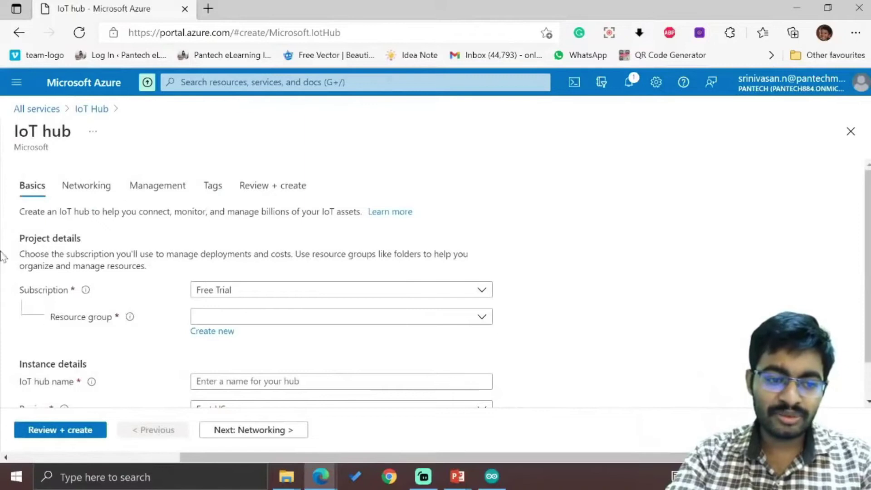
pyautogui.click(233, 295)
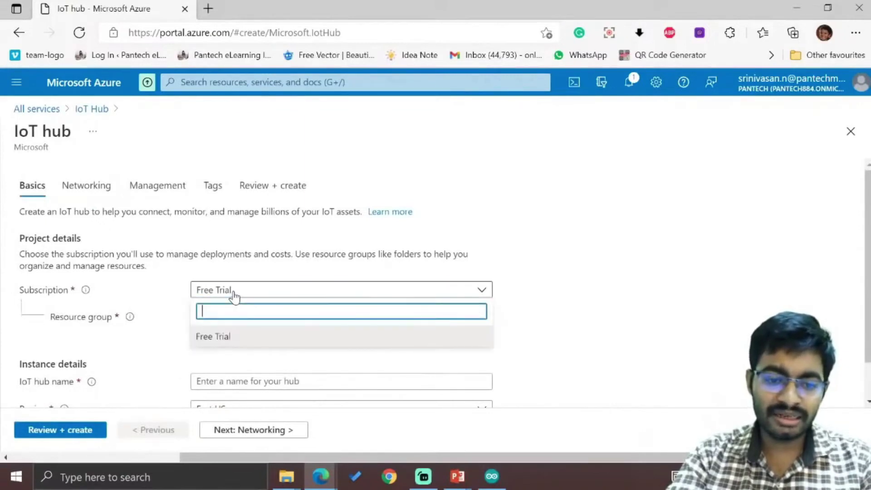
pyautogui.click(645, 362)
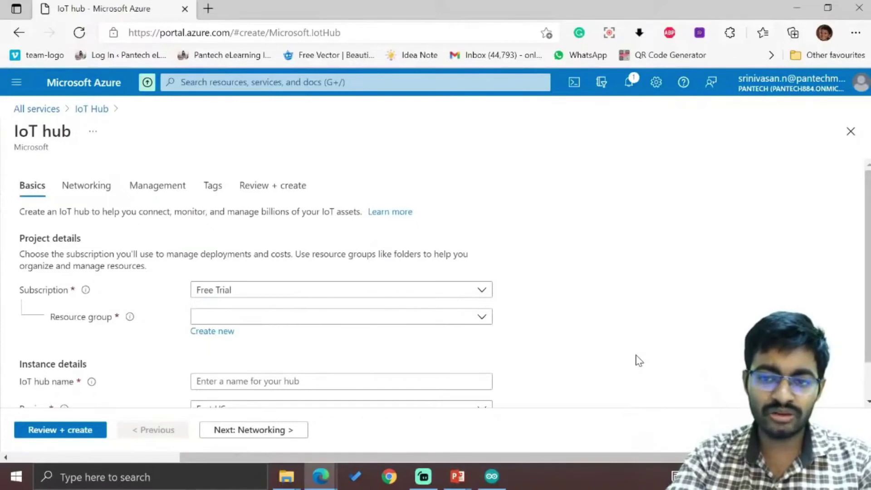
pyautogui.scroll(-2, 482, 285)
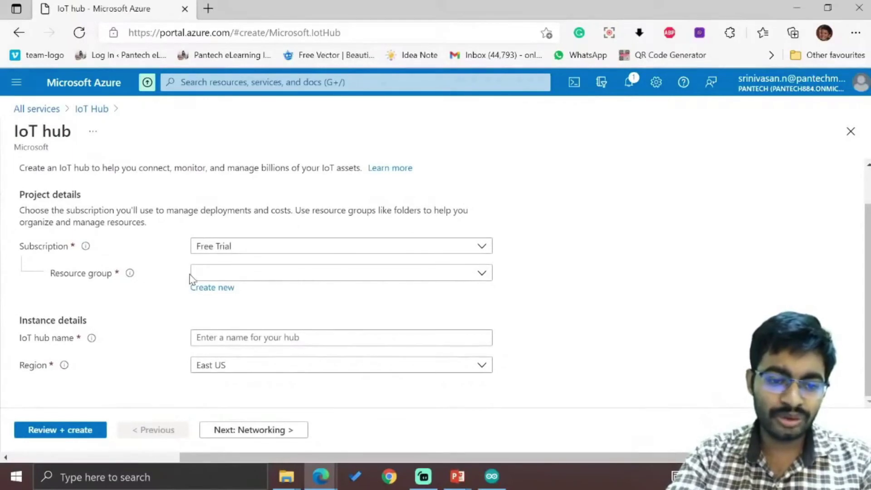
pyautogui.click(221, 290)
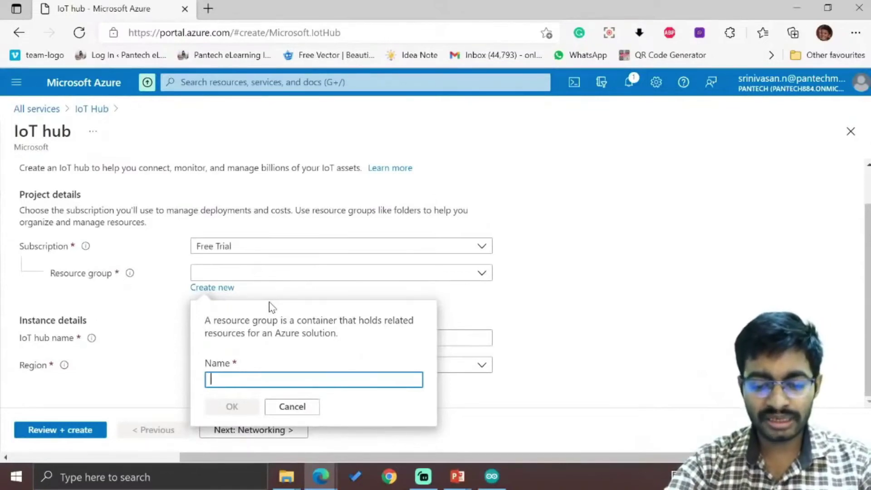
pyautogui.write('mast')
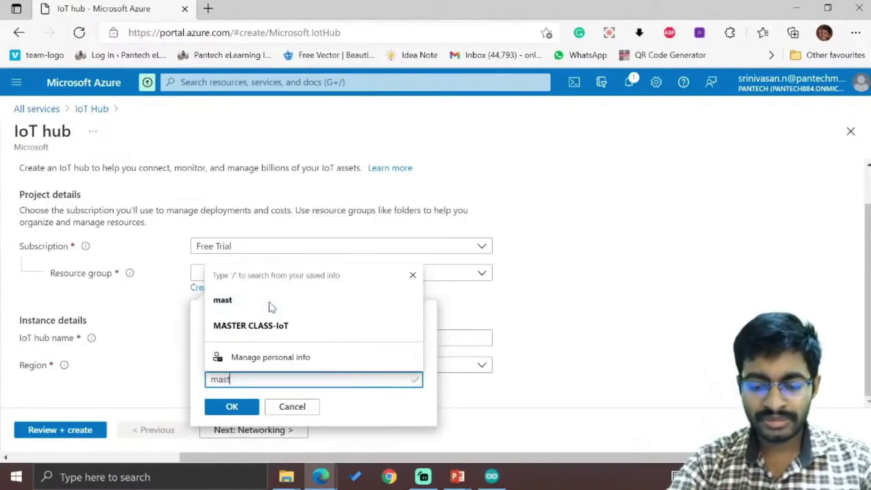
pyautogui.write('-iot')
pyautogui.press('Return')
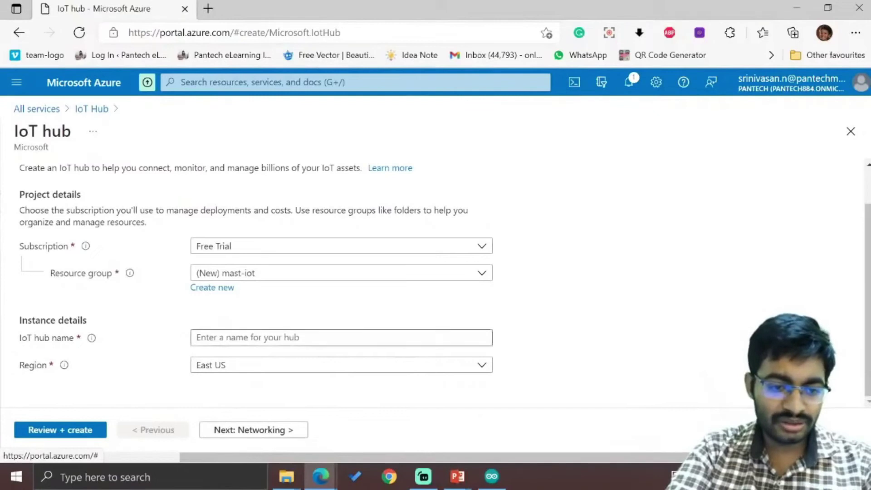
# Name the hub 'iot-monitor', keep region East US, and continue to Networking
pyautogui.click(273, 337)
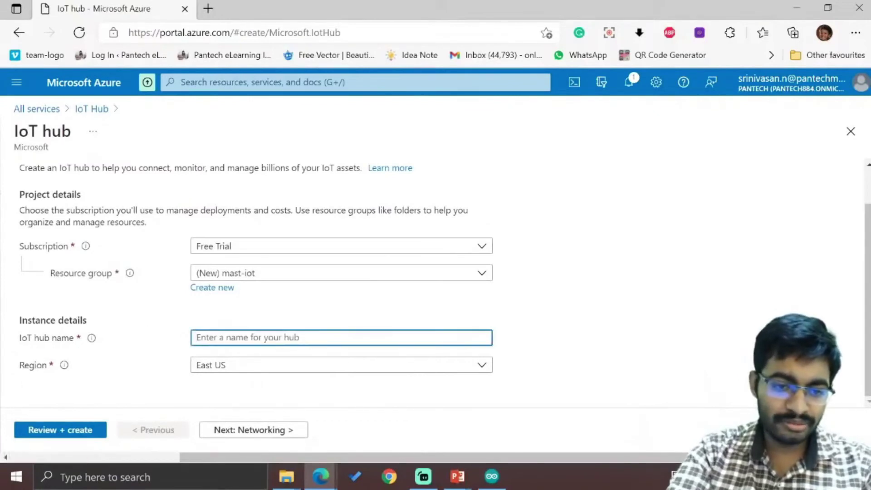
pyautogui.write('iot')
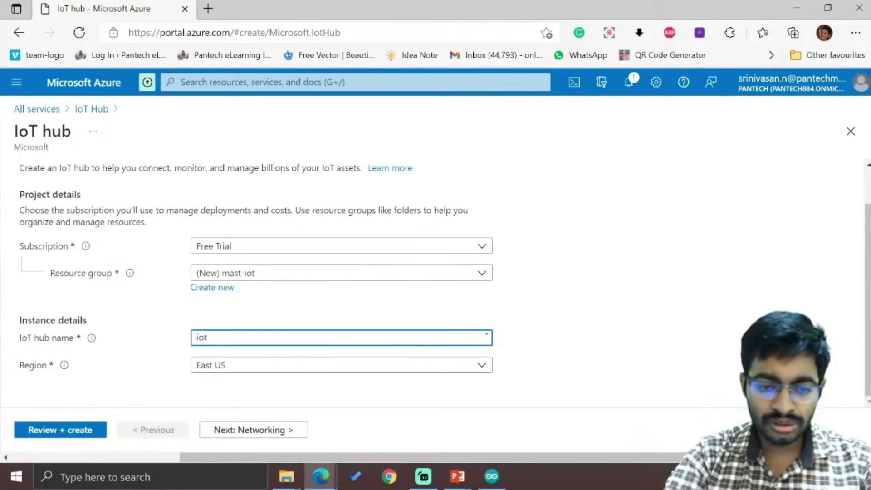
pyautogui.write('-monitor')
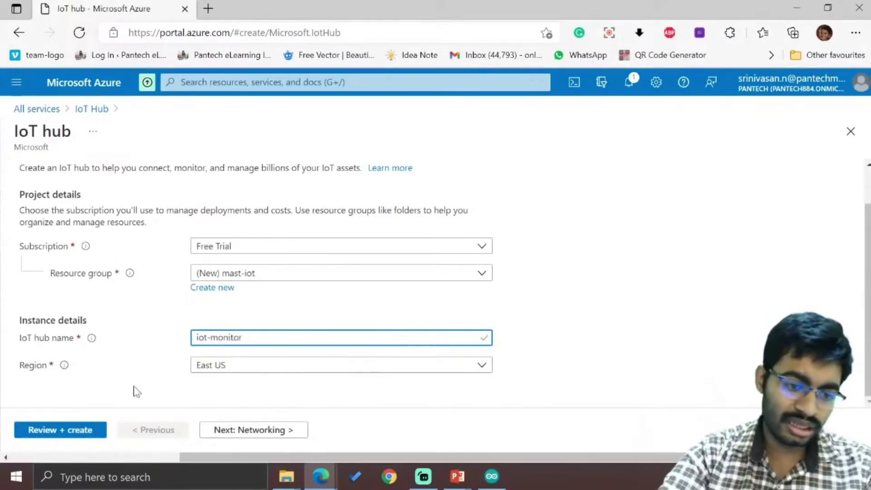
pyautogui.click(247, 373)
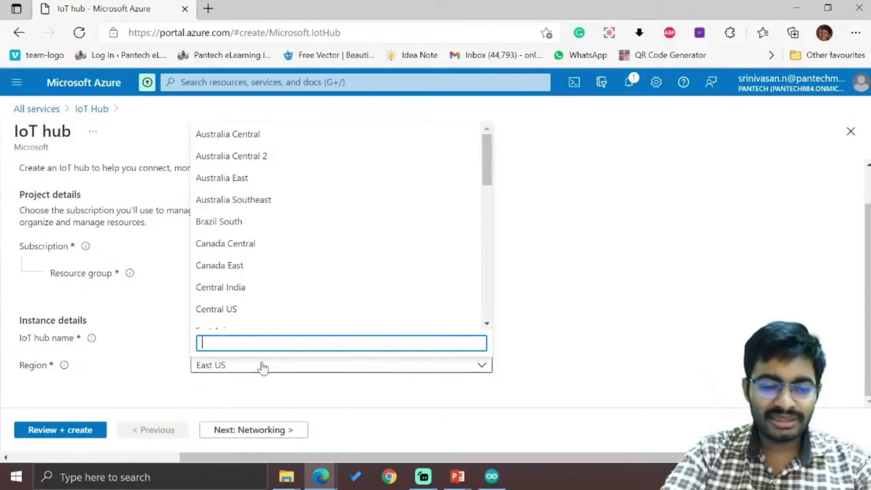
pyautogui.click(264, 365)
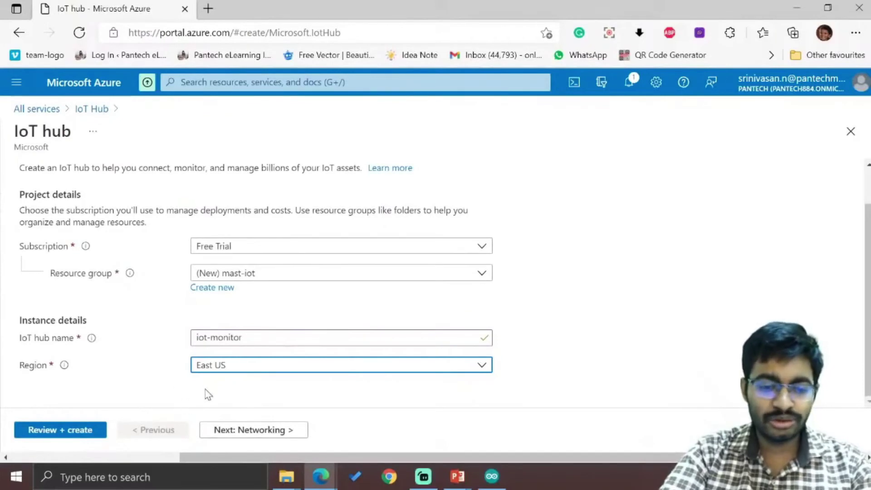
pyautogui.click(255, 430)
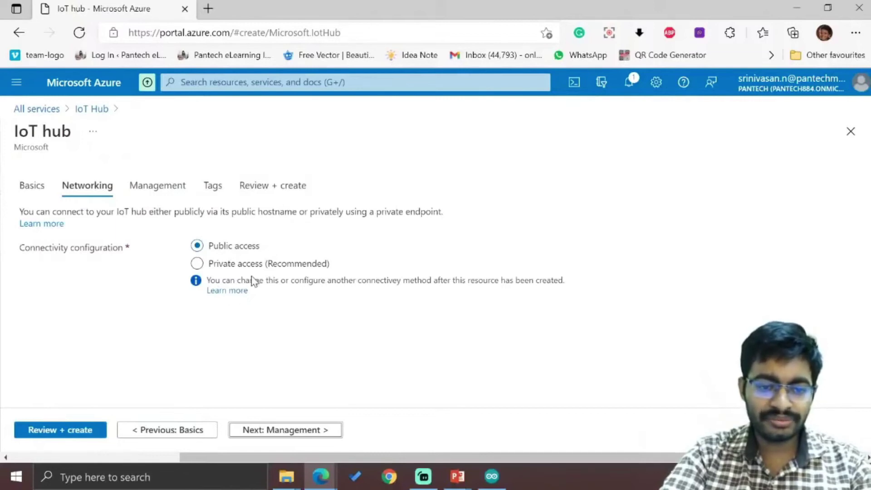
# On the Management step, choose the F1: Free pricing tier for the hub
pyautogui.click(287, 431)
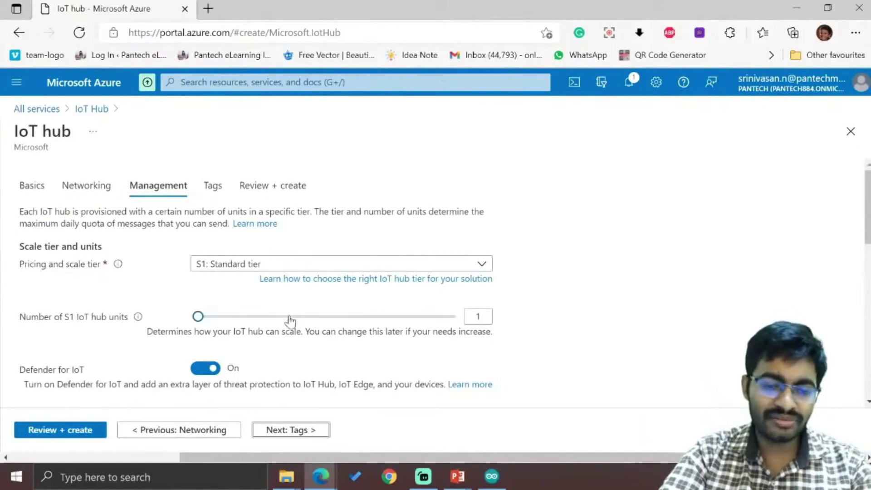
pyautogui.click(288, 264)
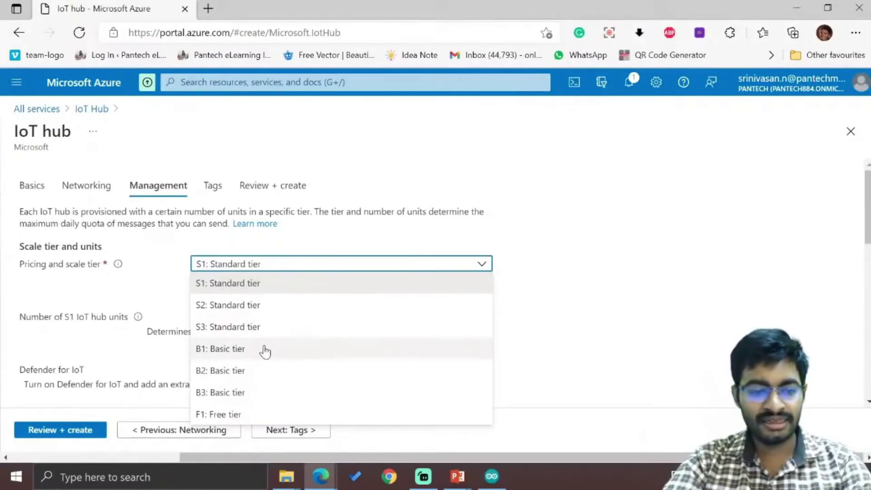
pyautogui.click(272, 415)
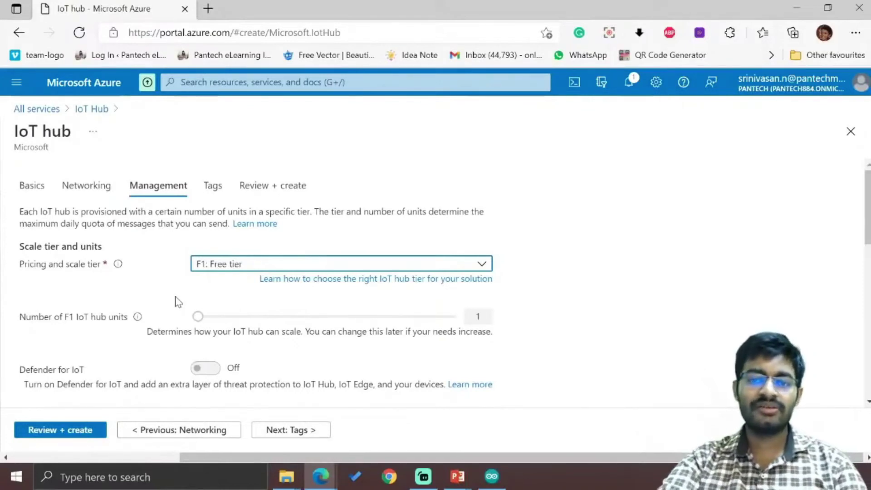
pyautogui.scroll(-3, 259, 348)
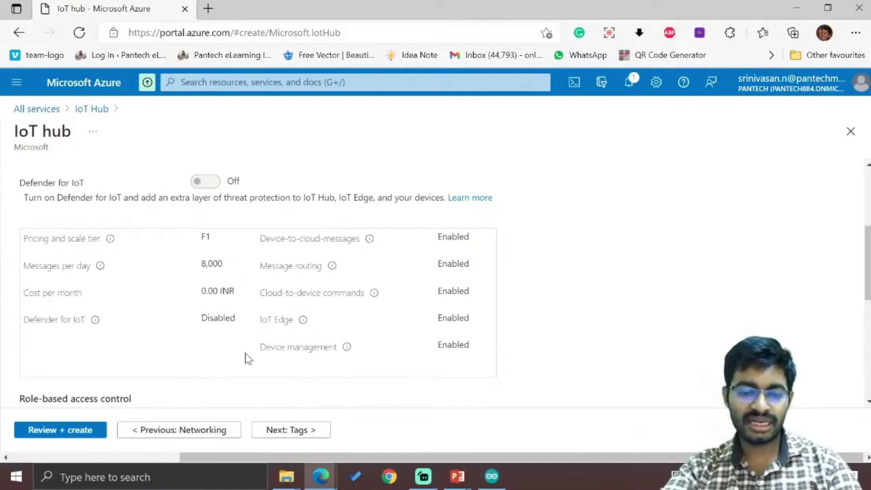
pyautogui.scroll(-2, 198, 317)
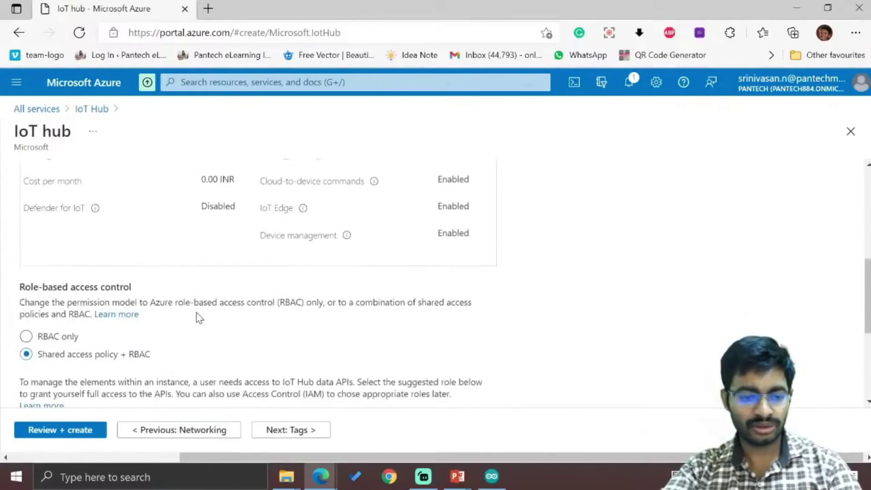
pyautogui.scroll(5, 197, 317)
# Compare the S1 and S3 Standard tier costs, then return to F1: Free tier
pyautogui.click(243, 267)
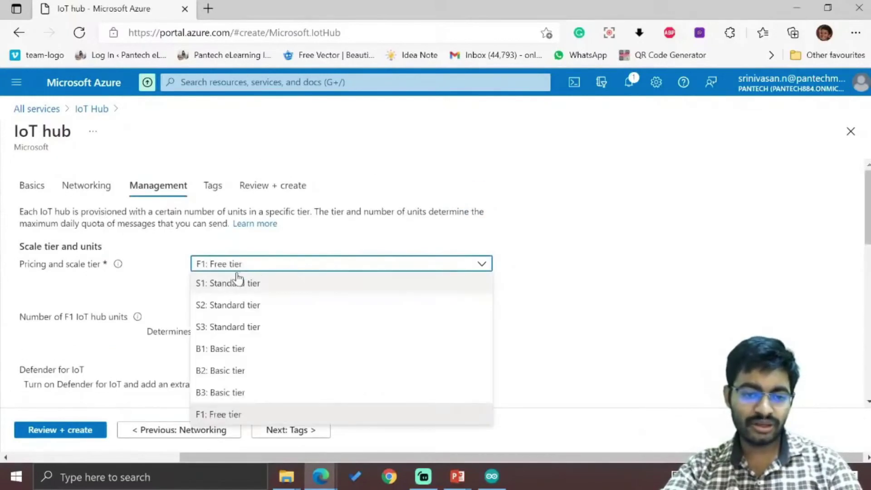
pyautogui.click(238, 286)
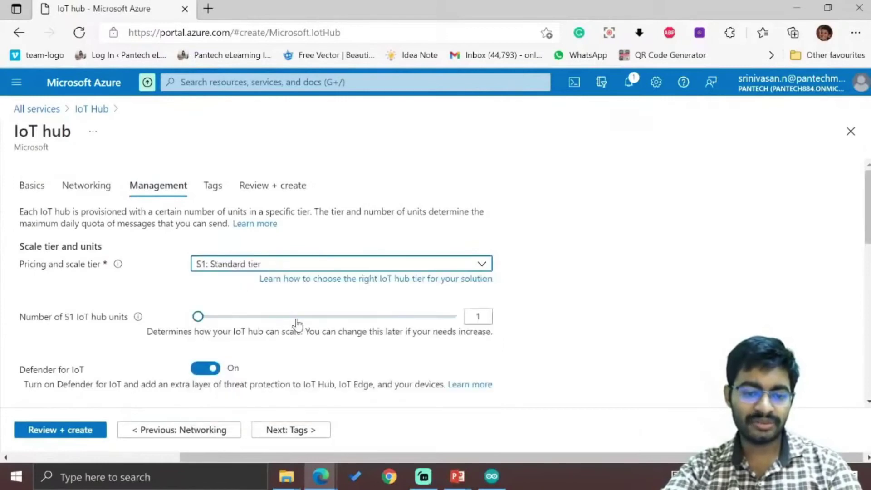
pyautogui.scroll(-3, 298, 325)
pyautogui.scroll(-1, 298, 325)
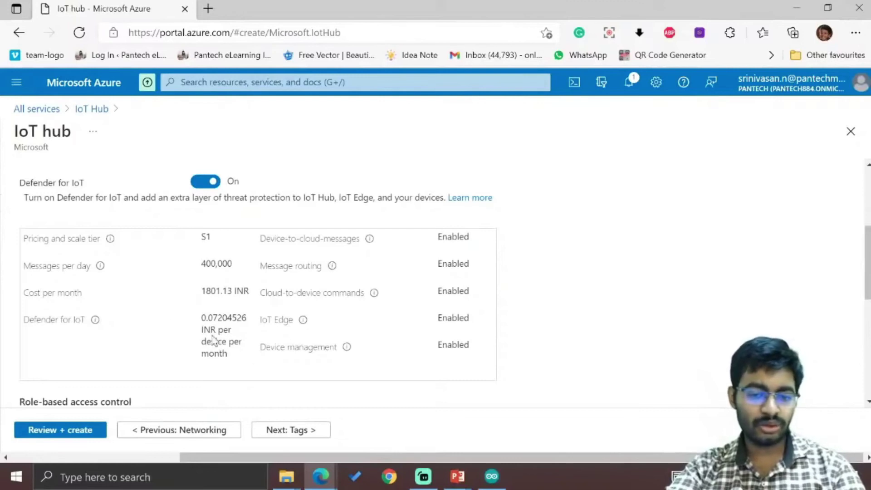
pyautogui.scroll(2, 262, 320)
pyautogui.click(292, 226)
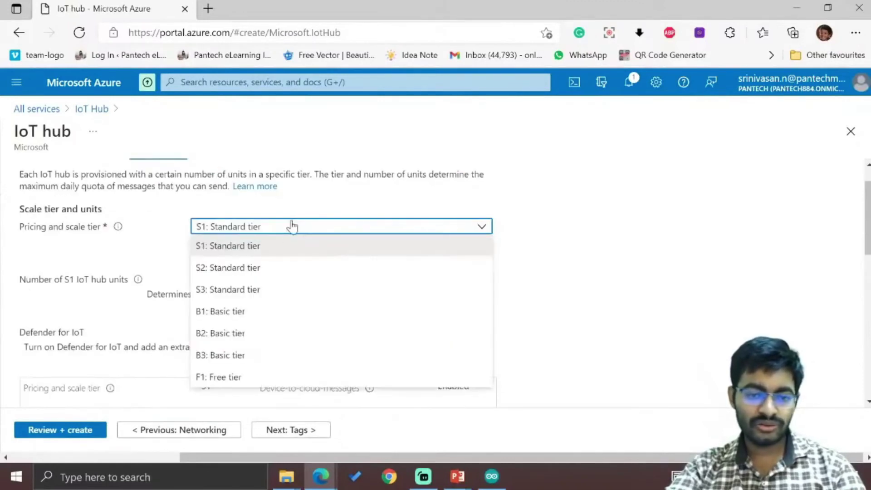
pyautogui.click(276, 294)
pyautogui.scroll(-2, 272, 296)
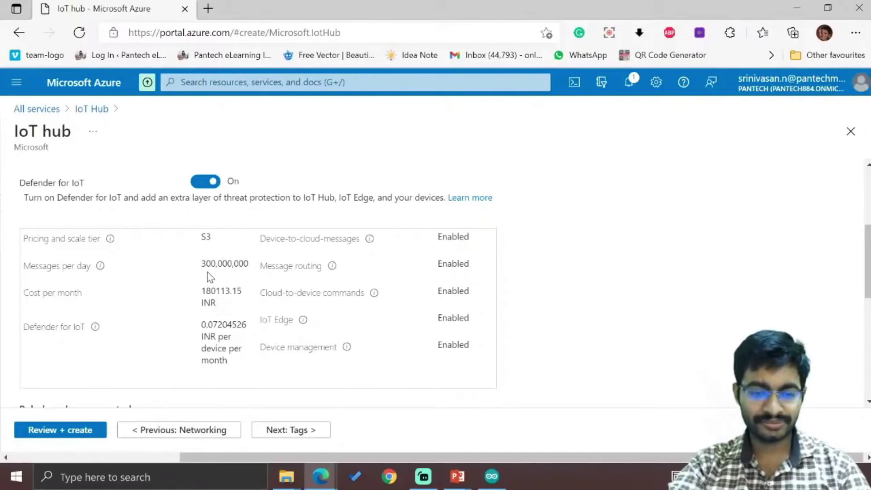
pyautogui.scroll(2, 210, 277)
pyautogui.click(250, 228)
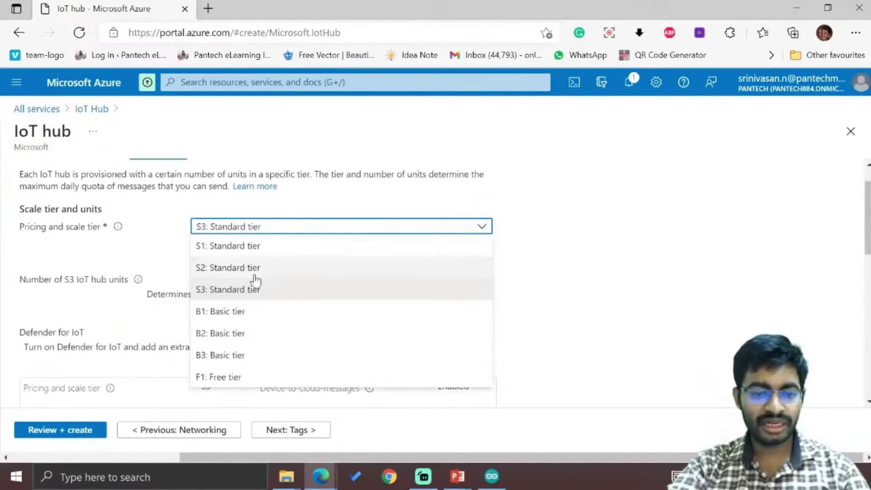
pyautogui.click(306, 377)
pyautogui.scroll(-3, 66, 234)
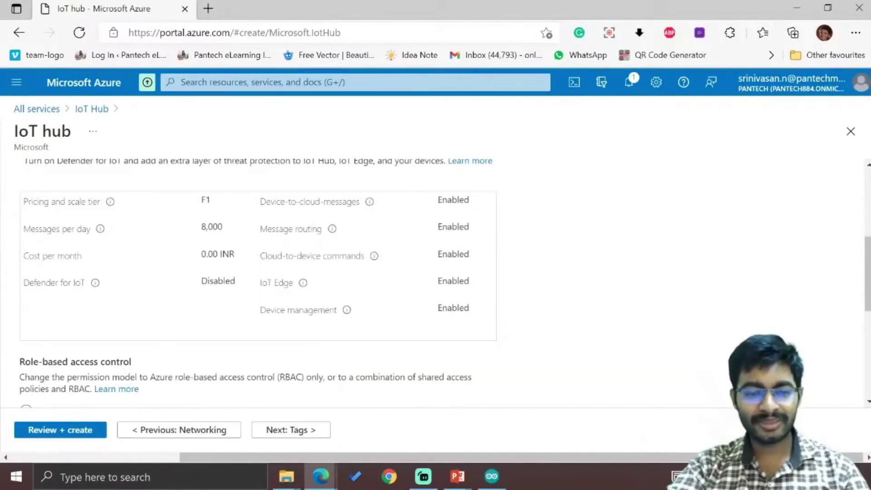
pyautogui.scroll(-1, 220, 252)
pyautogui.scroll(-2, 220, 251)
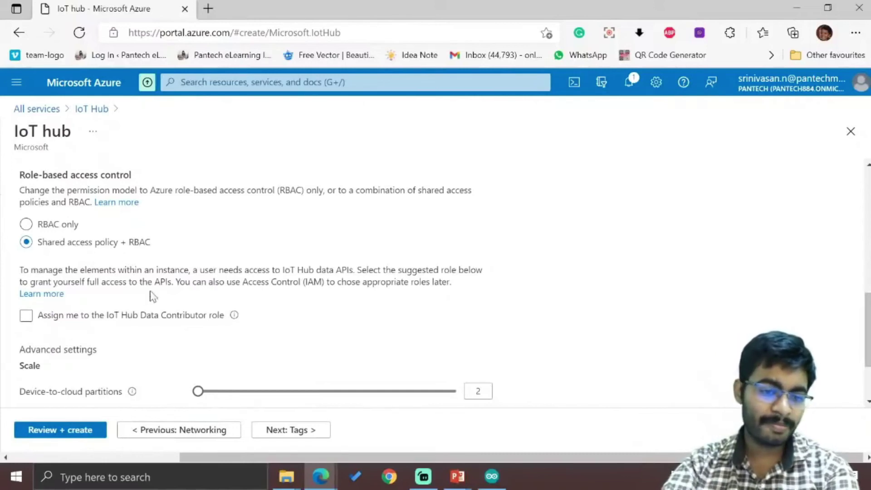
pyautogui.scroll(-2, 152, 296)
pyautogui.scroll(1, 115, 301)
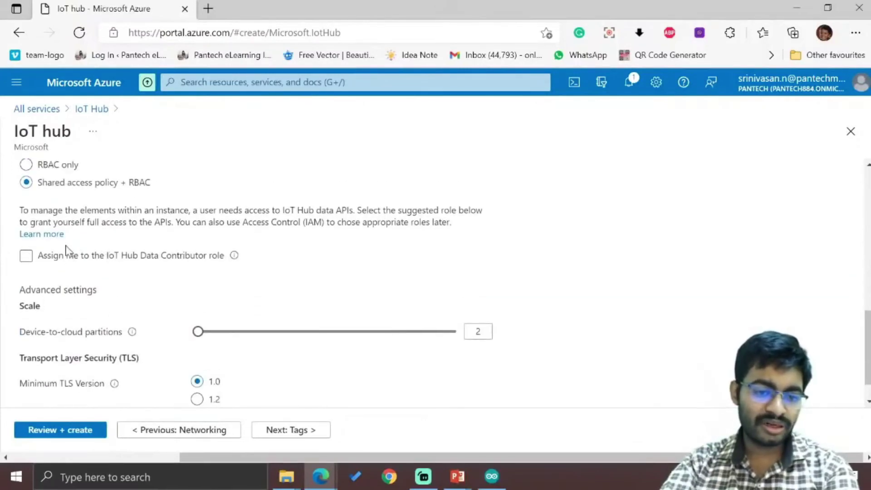
# Assign yourself the IoT Hub Data Contributor role and continue to Tags
pyautogui.click(25, 255)
pyautogui.scroll(-1, 171, 334)
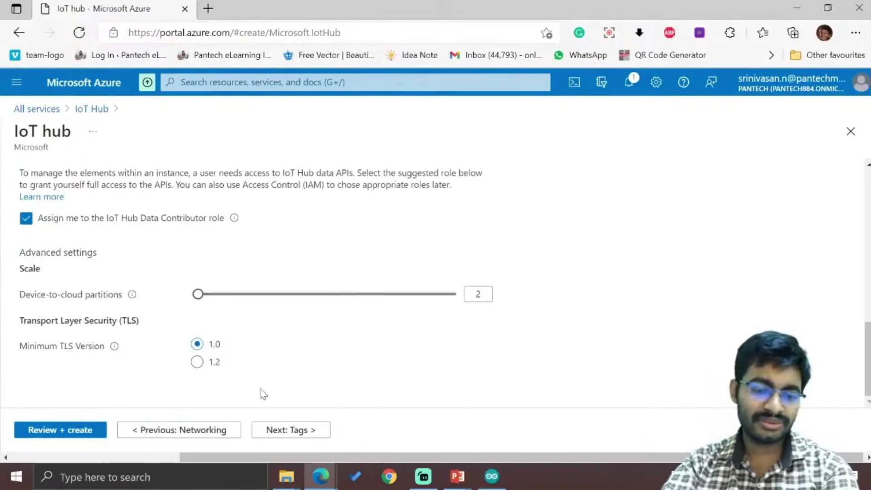
pyautogui.click(269, 431)
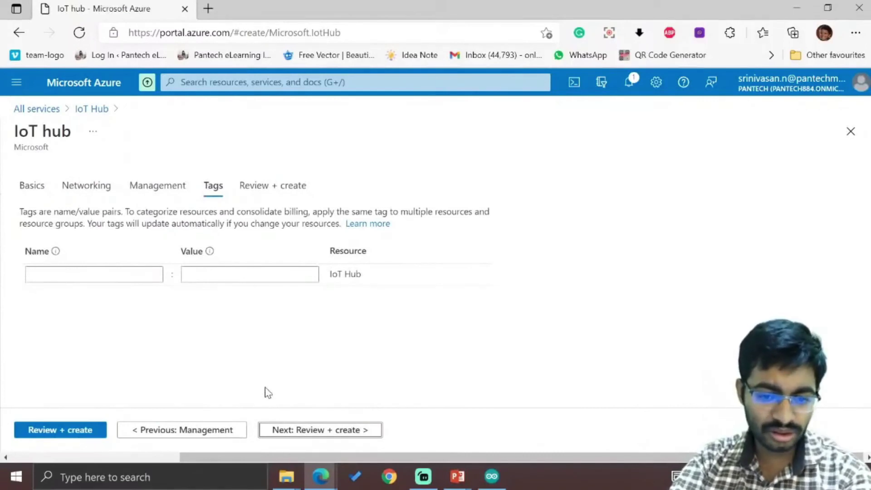
# Add the tag 'data' with value 100, review the summary, and create iot-monitor
pyautogui.click(123, 274)
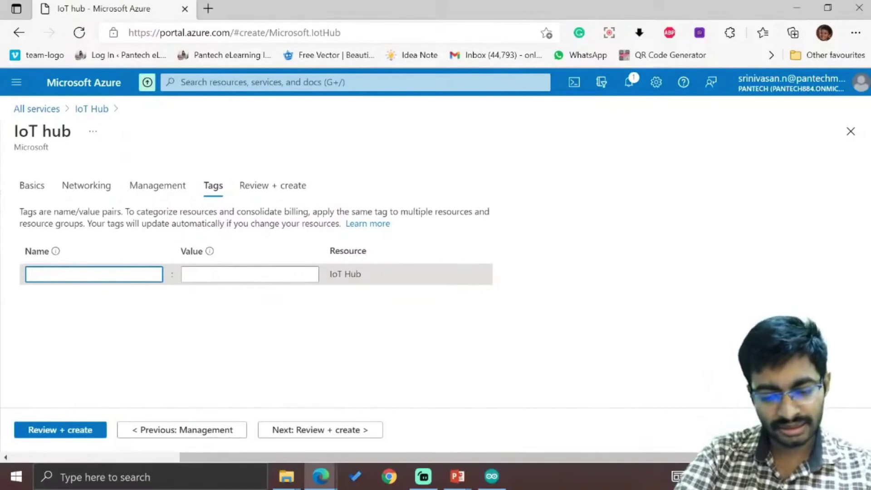
pyautogui.write('data')
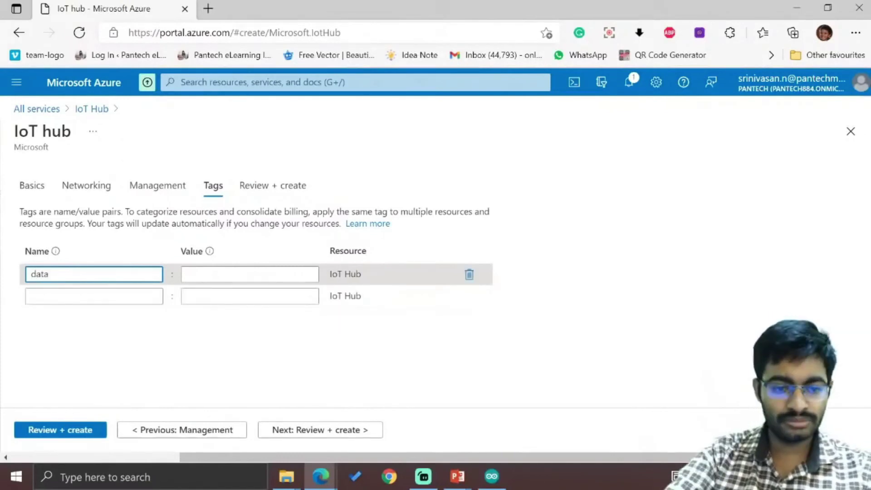
pyautogui.press('Tab')
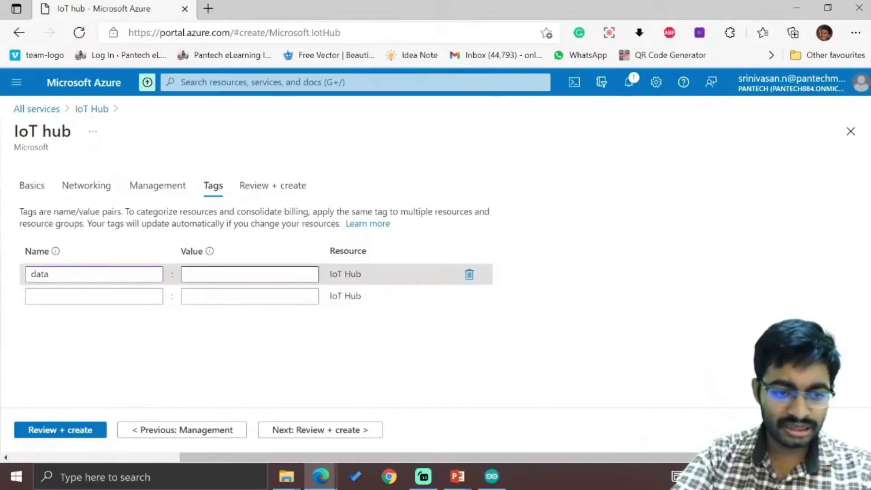
pyautogui.write('100')
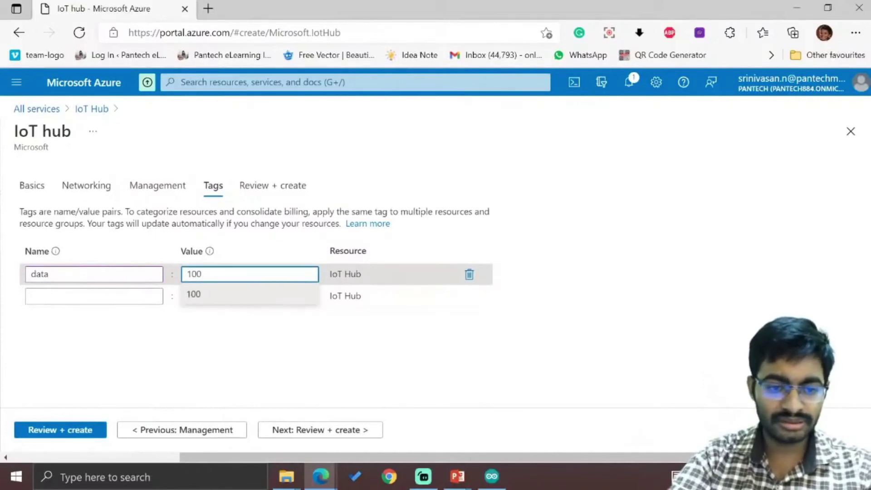
pyautogui.click(373, 430)
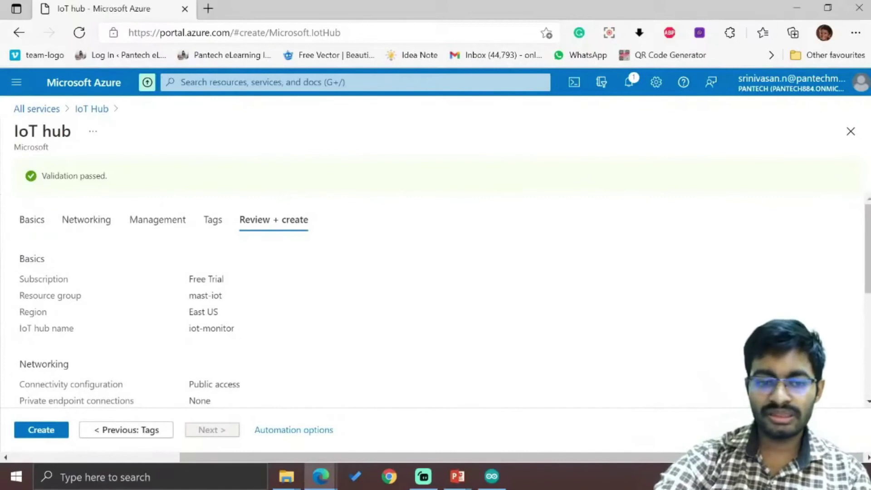
pyautogui.scroll(-1, 752, 299)
pyautogui.scroll(-1, 691, 375)
pyautogui.scroll(-1, 696, 359)
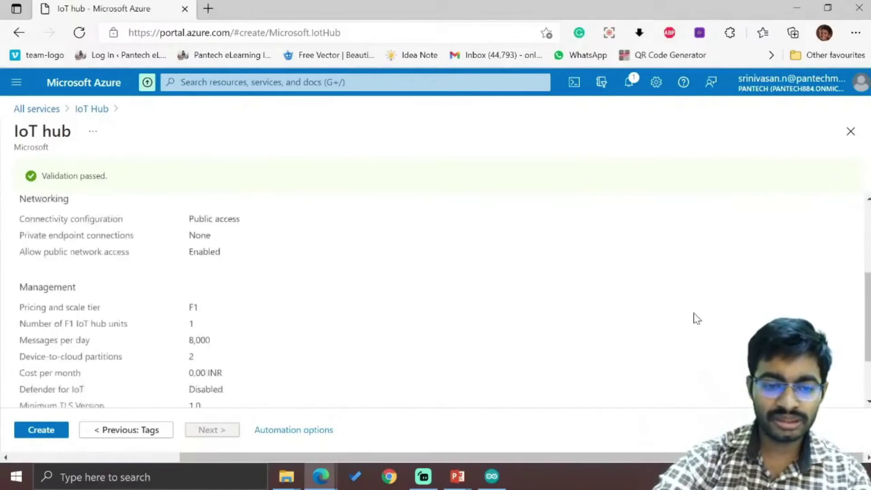
pyautogui.scroll(-1, 694, 317)
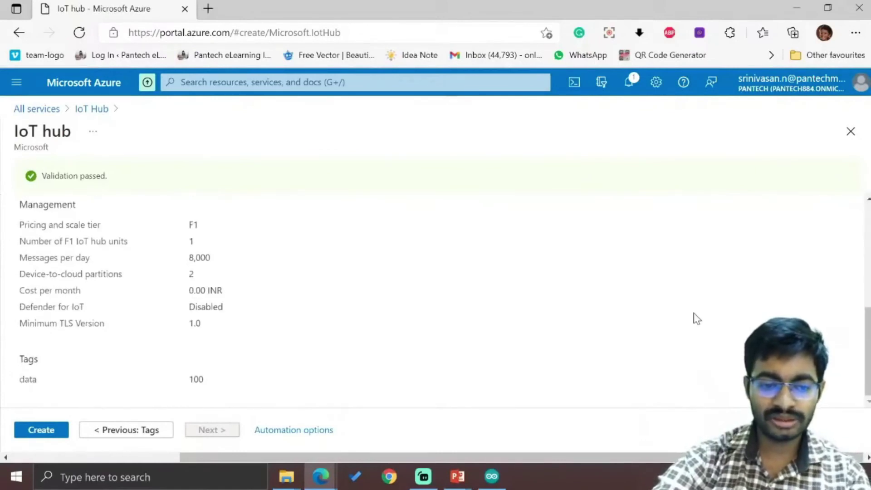
pyautogui.click(40, 430)
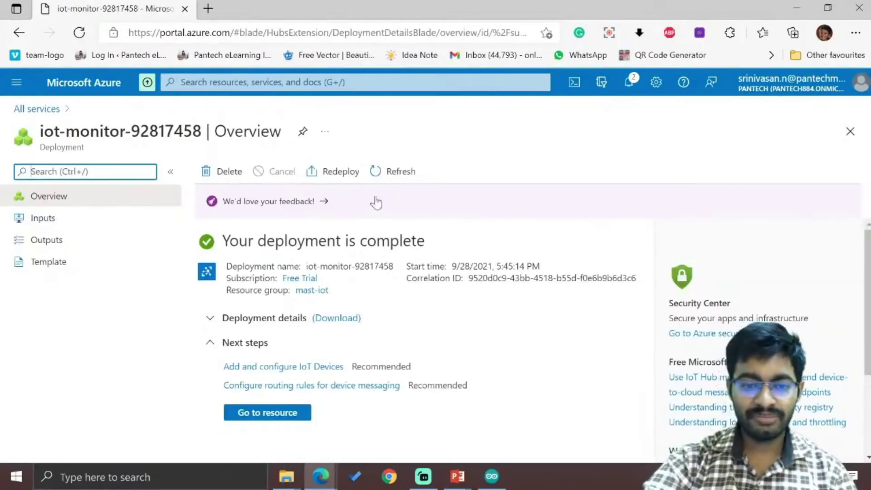
# Review the iot-monitor hub overview charts, then open the mast-iot resource group
pyautogui.click(280, 412)
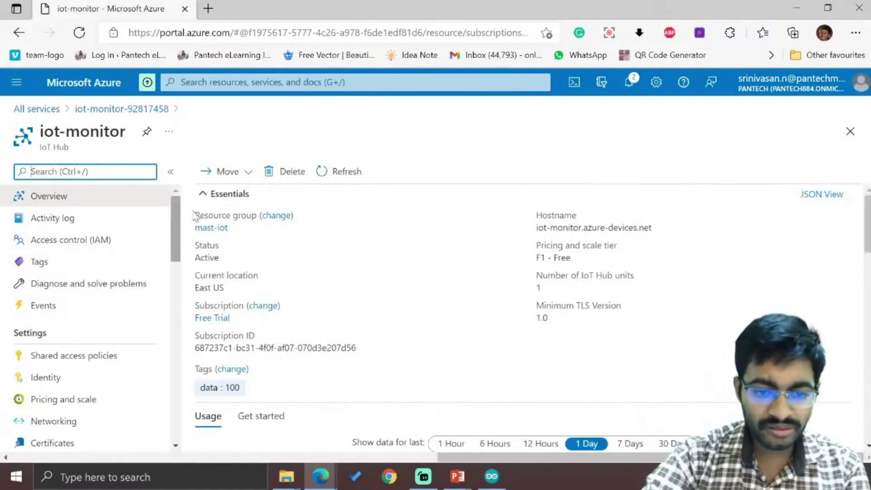
pyautogui.scroll(-1, 363, 293)
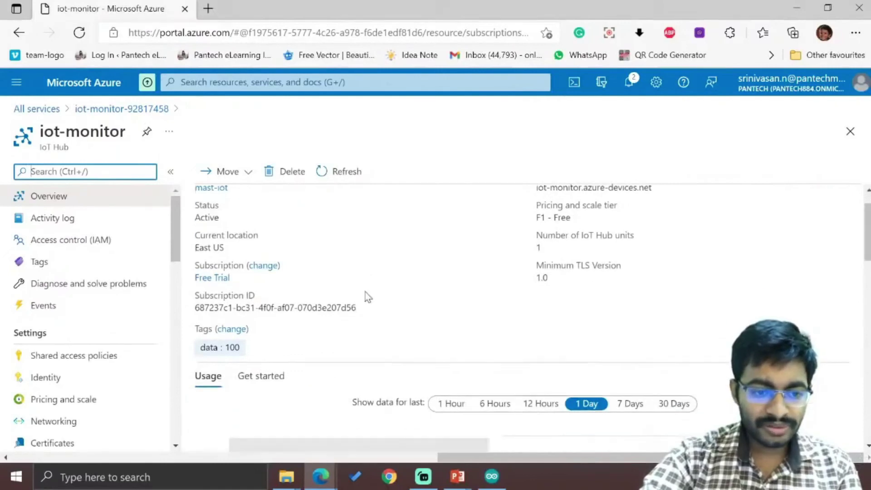
pyautogui.scroll(-2, 366, 300)
pyautogui.scroll(-1, 369, 321)
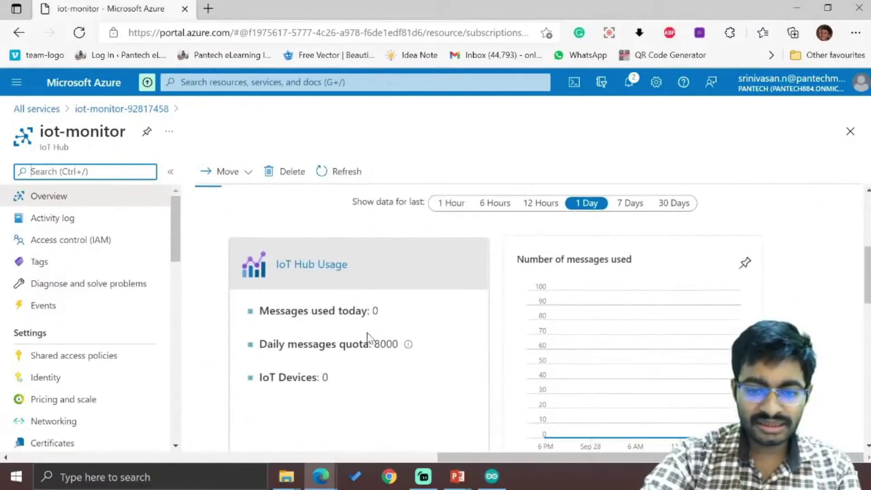
pyautogui.scroll(-1, 552, 368)
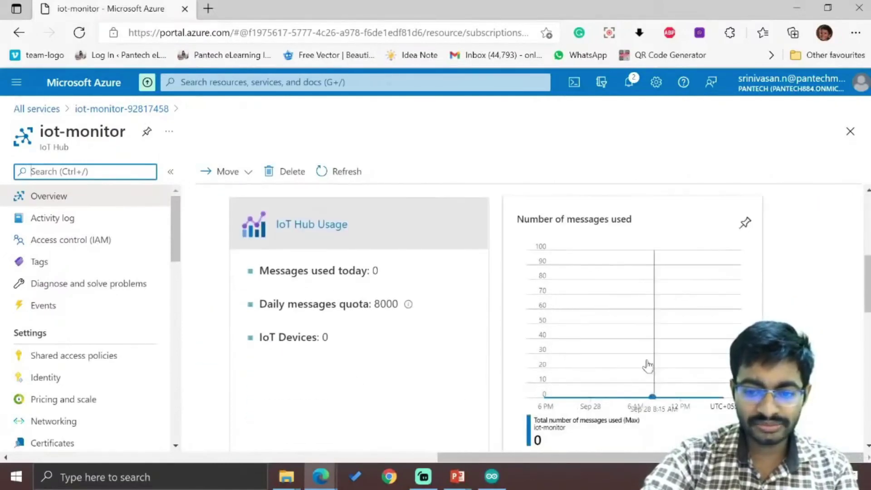
pyautogui.scroll(-2, 612, 341)
pyautogui.scroll(-3, 645, 334)
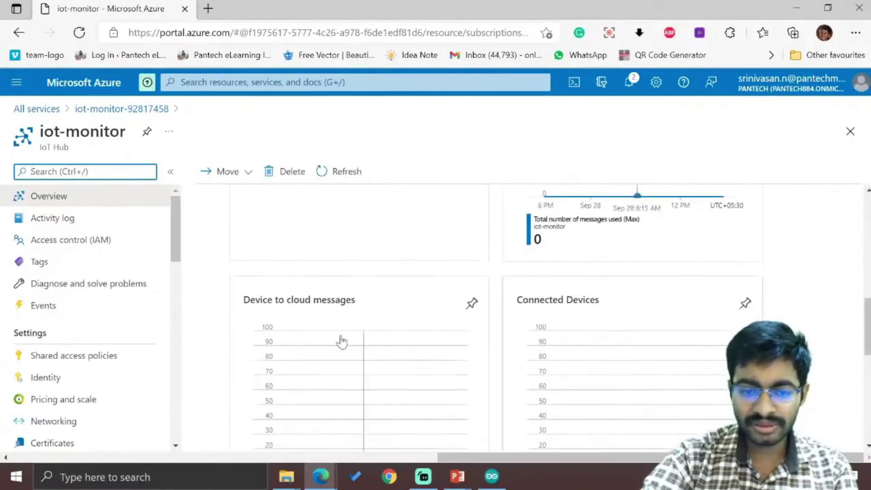
pyautogui.scroll(-2, 537, 327)
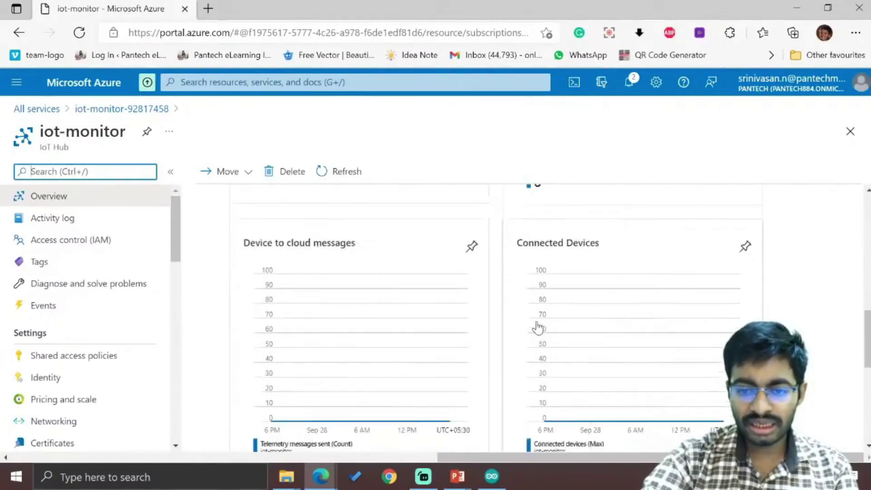
pyautogui.scroll(-3, 334, 379)
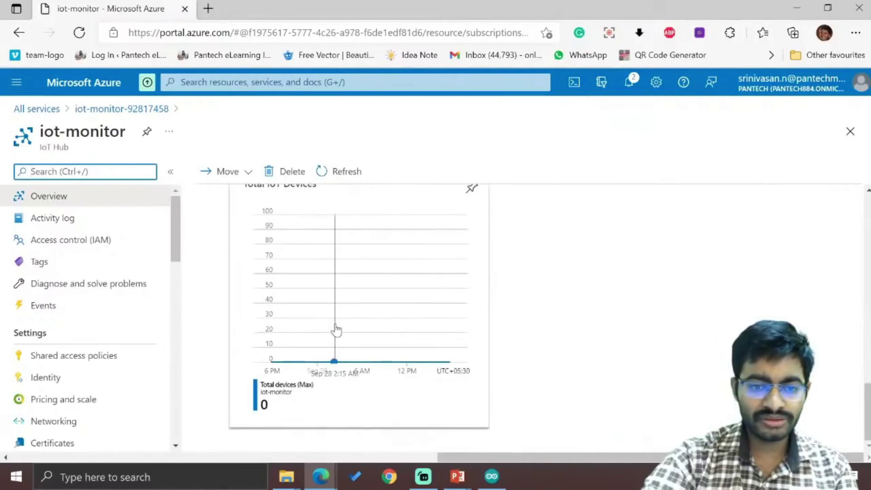
pyautogui.scroll(3, 336, 330)
pyautogui.scroll(3, 335, 330)
pyautogui.scroll(3, 336, 330)
pyautogui.scroll(2, 336, 331)
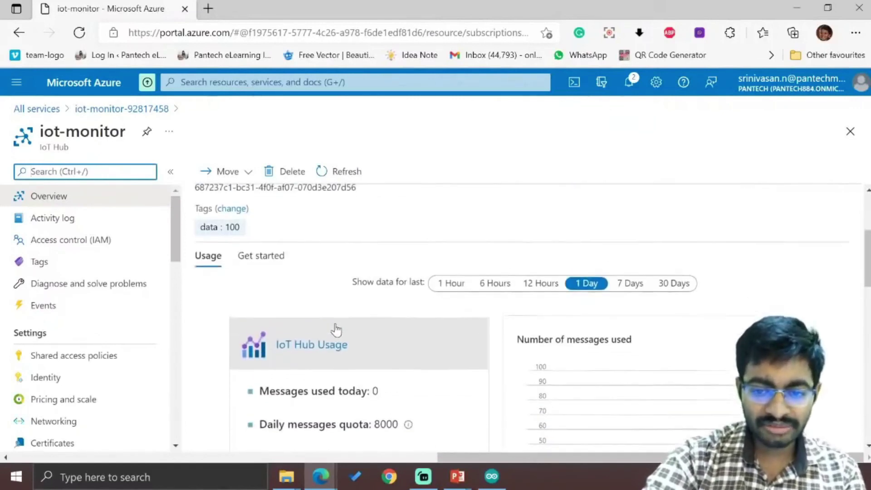
pyautogui.scroll(5, 344, 328)
pyautogui.click(208, 205)
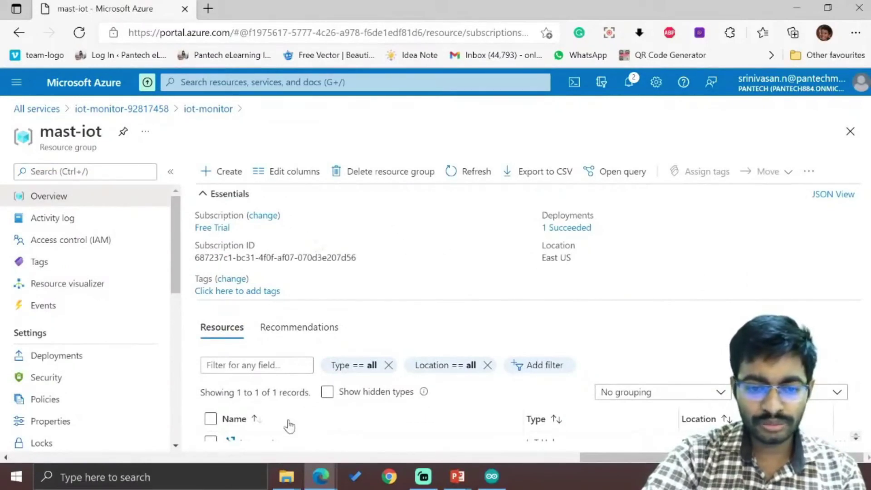
# Refresh mast-iot, view its Recommendations, and select the Subscription ID text
pyautogui.click(79, 32)
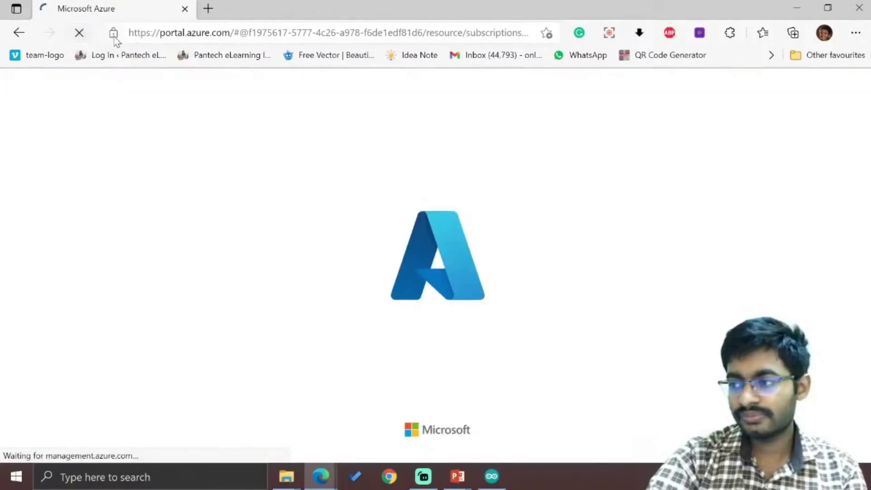
pyautogui.scroll(3, 88, 232)
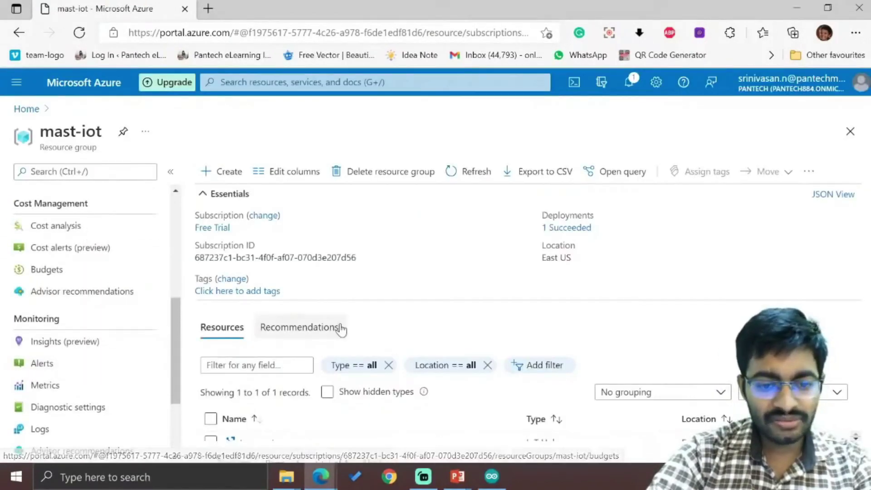
pyautogui.click(274, 334)
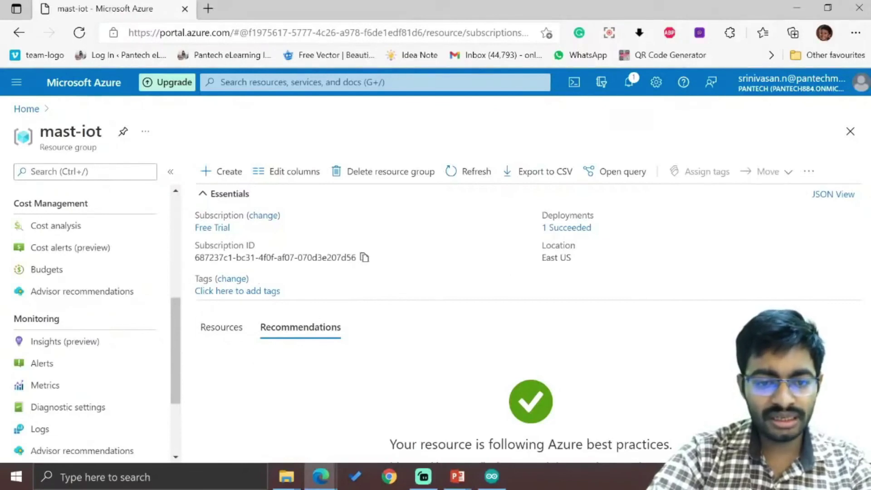
pyautogui.moveTo(195, 259); pyautogui.dragTo(367, 264)
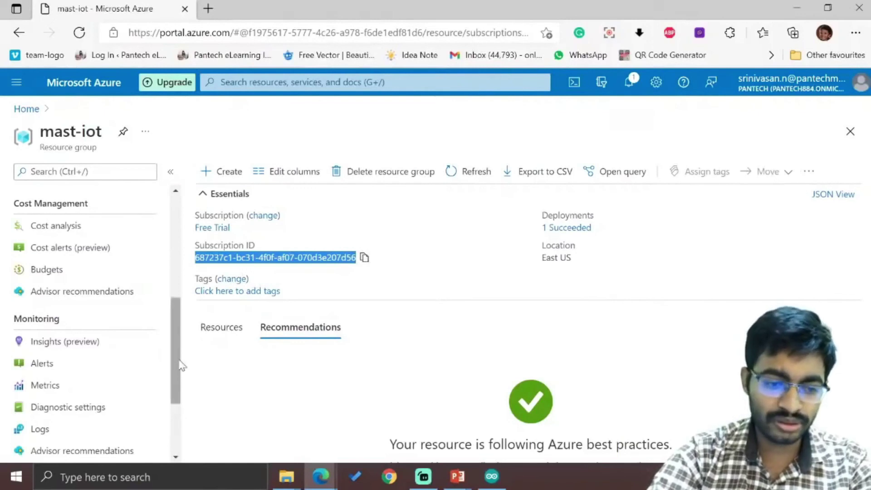
pyautogui.moveTo(179, 364); pyautogui.dragTo(220, 250)
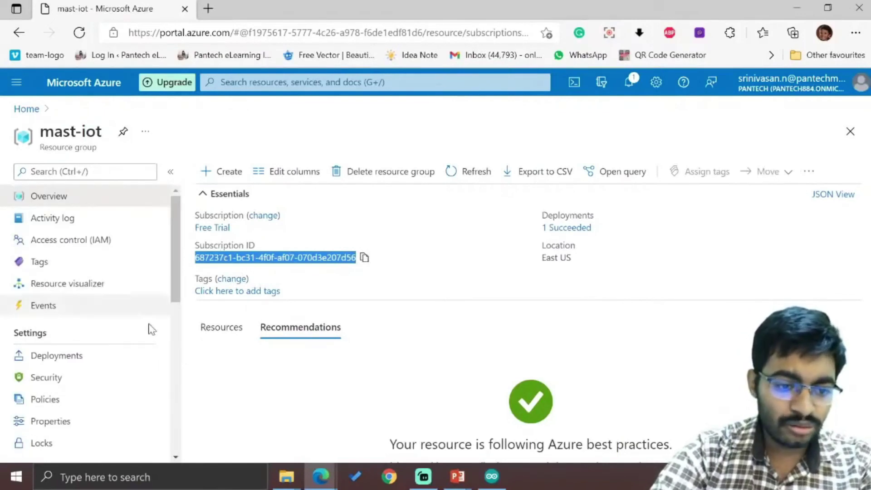